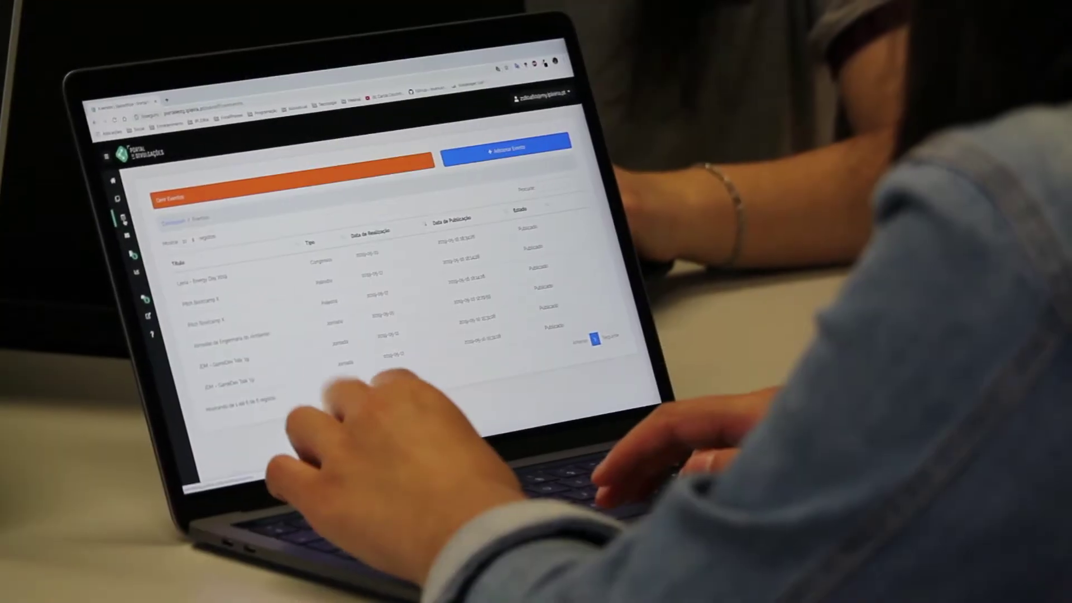
# Open the Contribution Analysis template workbook on its Contribution Analysis 1 sheet
pyautogui.click(124, 206)
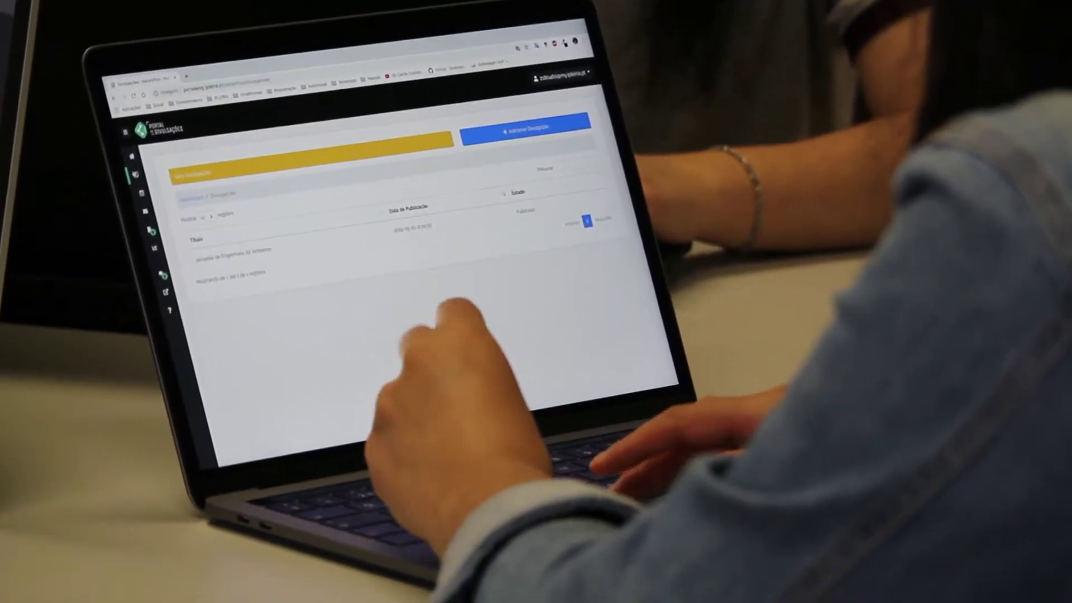
pyautogui.click(121, 151)
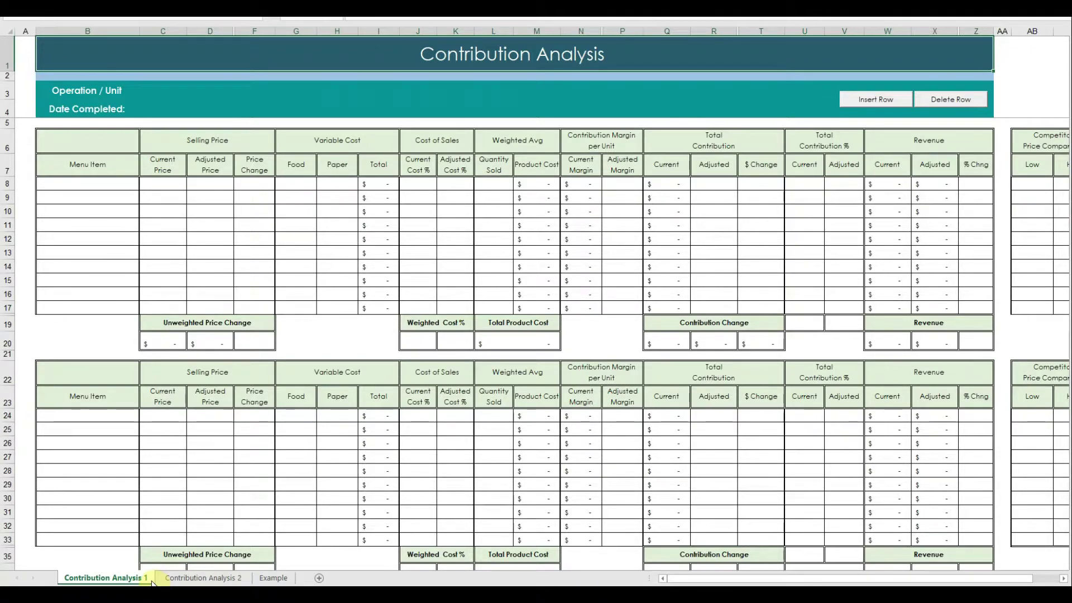
pyautogui.click(185, 578)
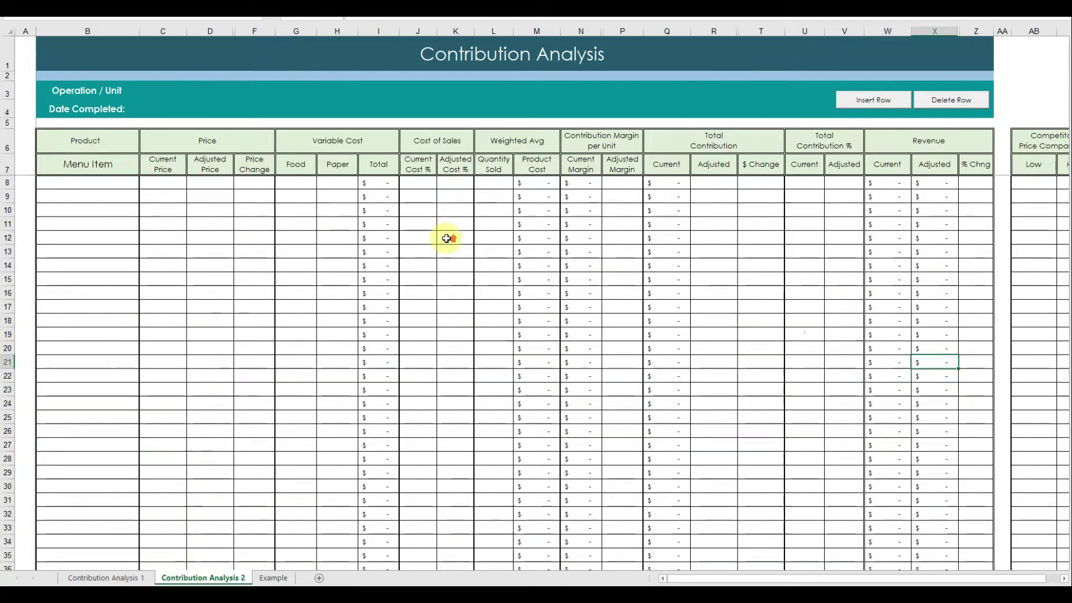
pyautogui.scroll(-3, 442, 234)
pyautogui.scroll(-3, 442, 233)
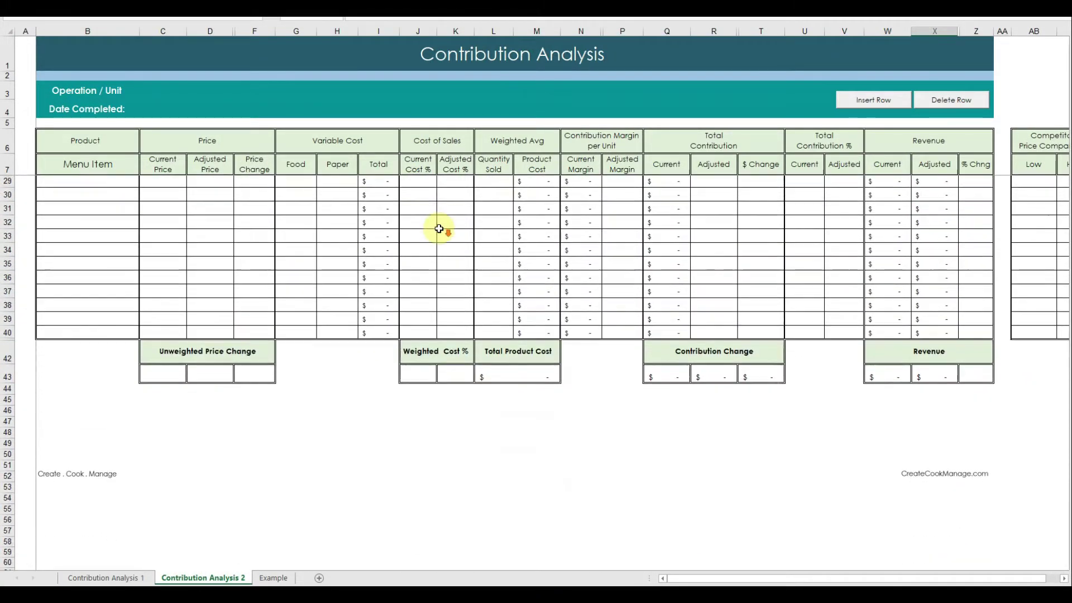
pyautogui.scroll(5, 438, 228)
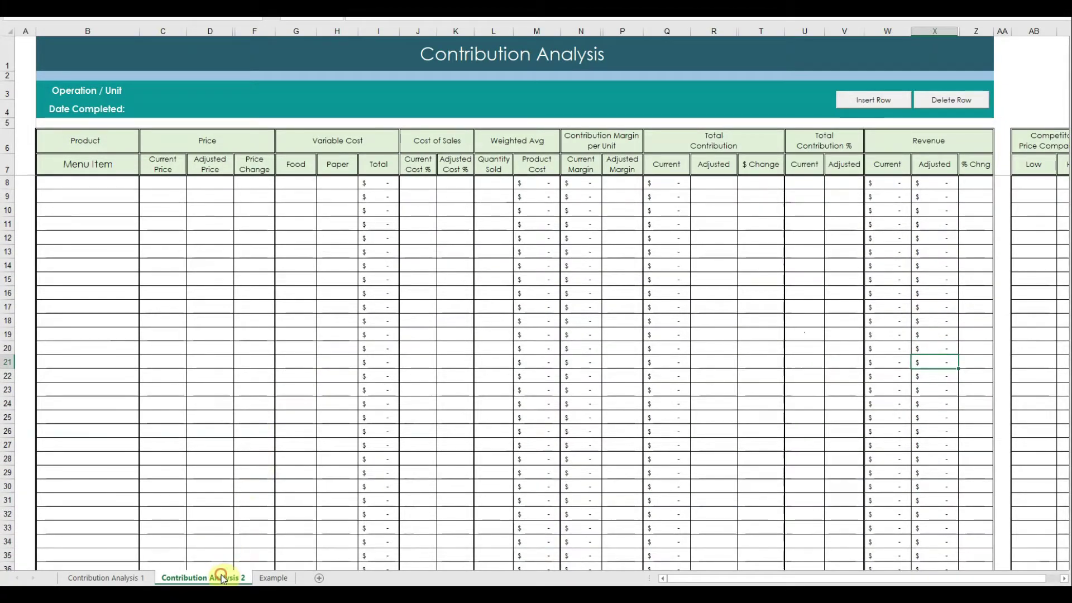
pyautogui.click(134, 578)
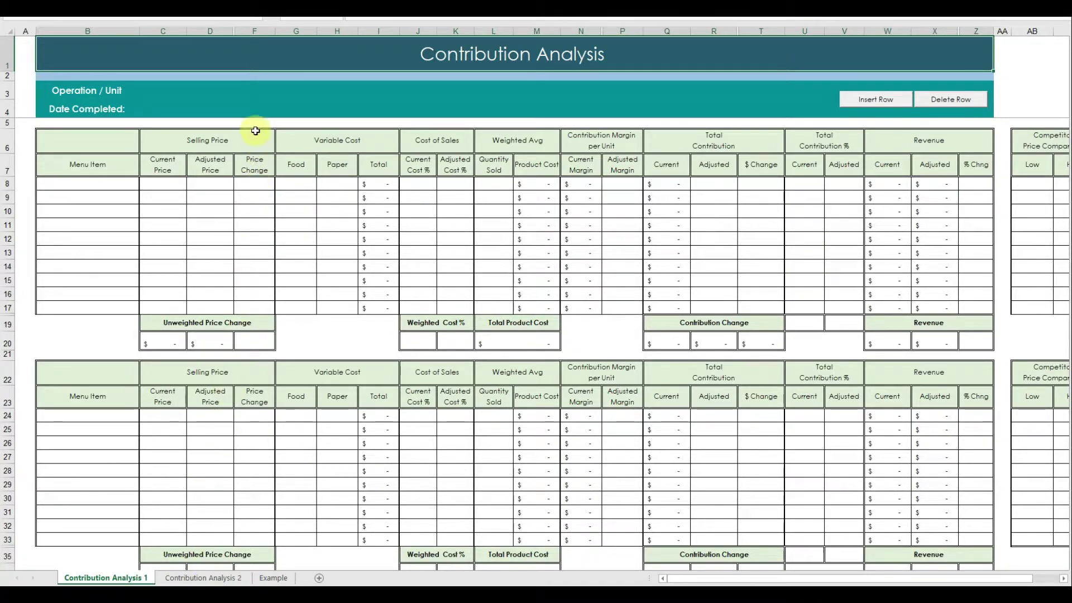
# Enter Main Kitchen in C3, 12-20-2020 in C4, and the heading Salads in B6
pyautogui.click(214, 89)
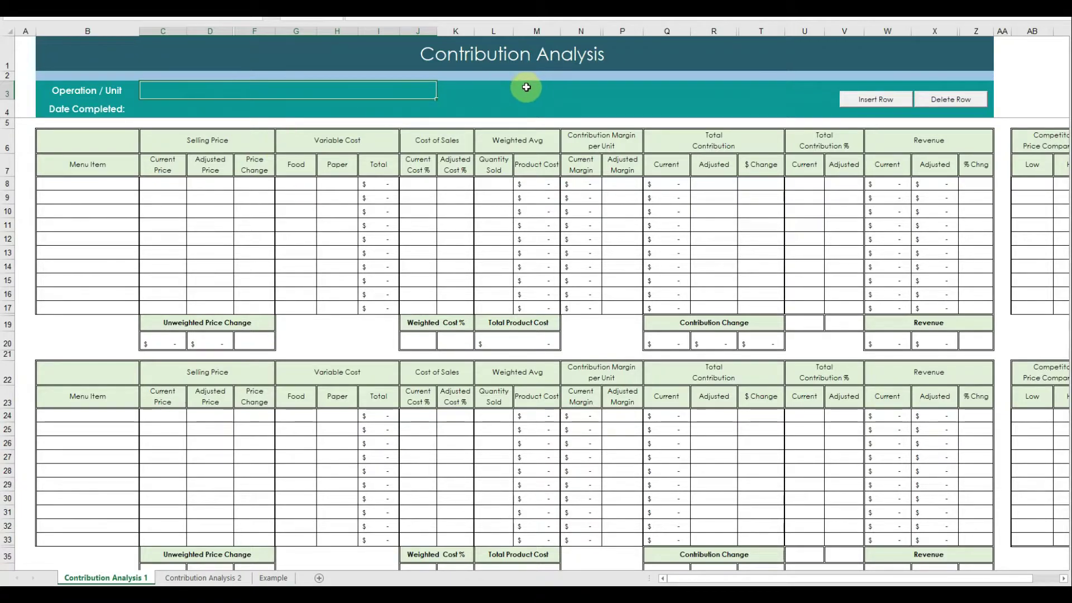
pyautogui.write('Mai')
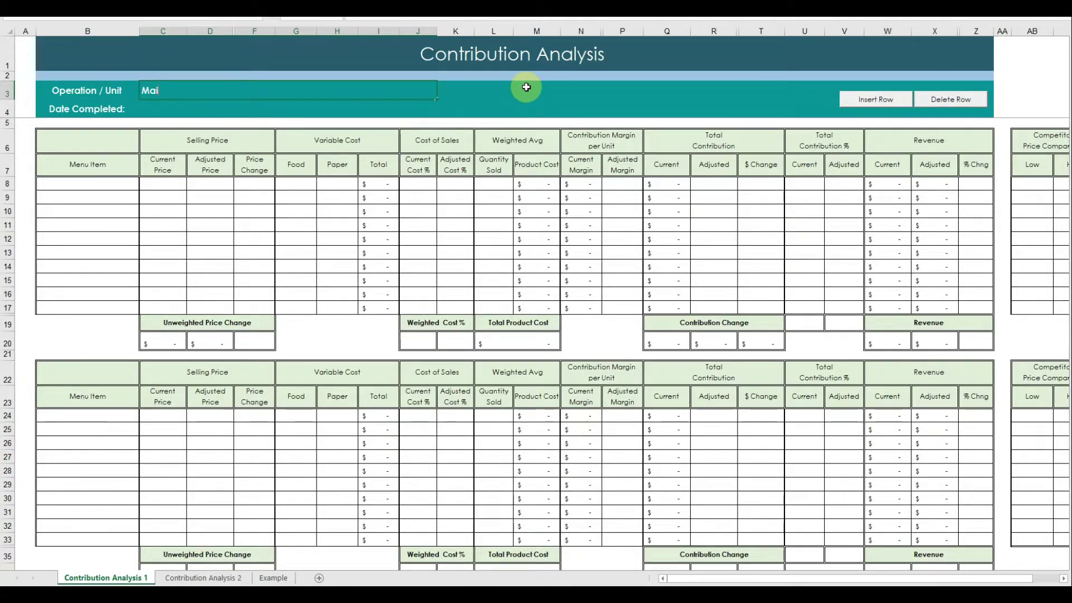
pyautogui.write('n Kitc')
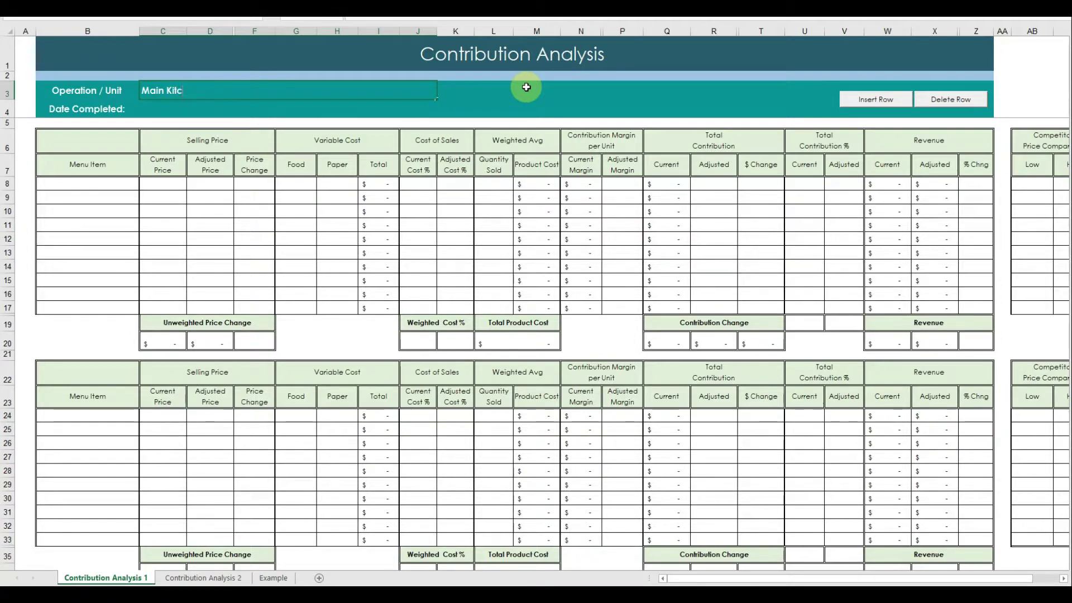
pyautogui.write('hen')
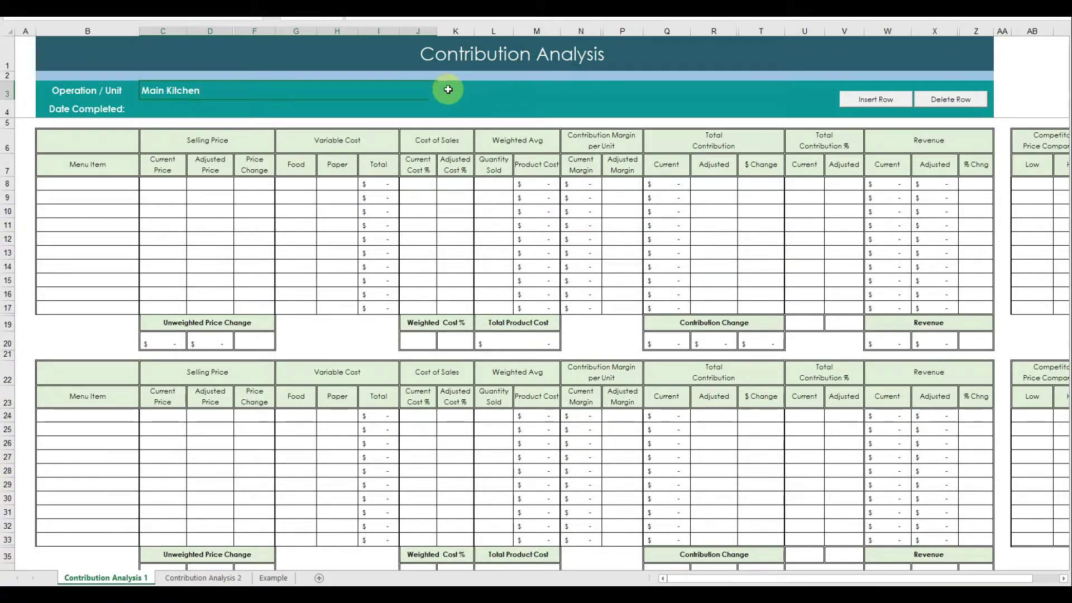
pyautogui.press('Return')
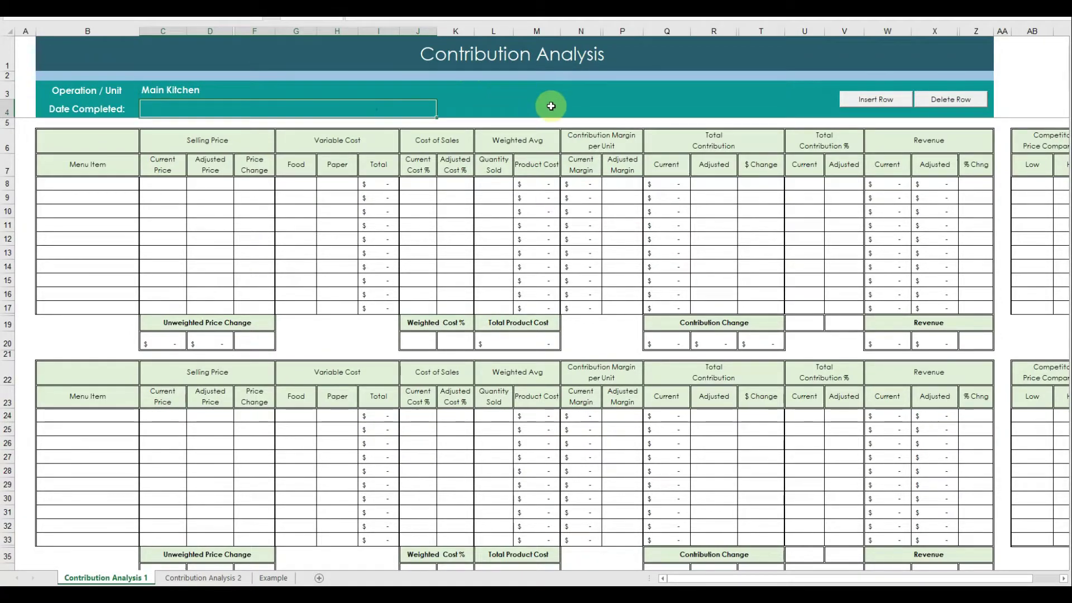
pyautogui.write('12-20')
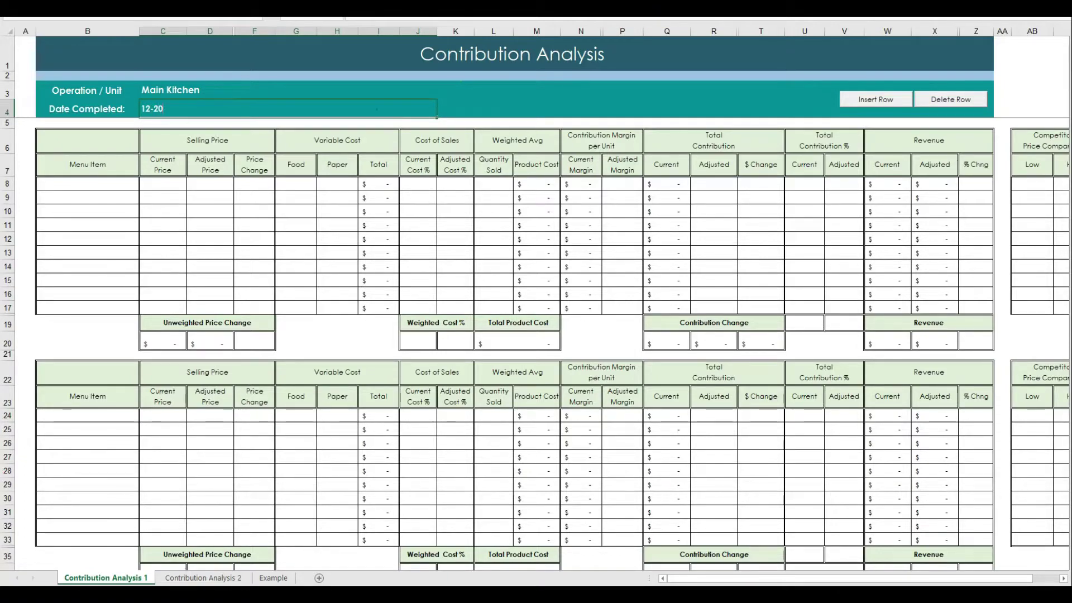
pyautogui.write('-2020')
pyautogui.press('Return')
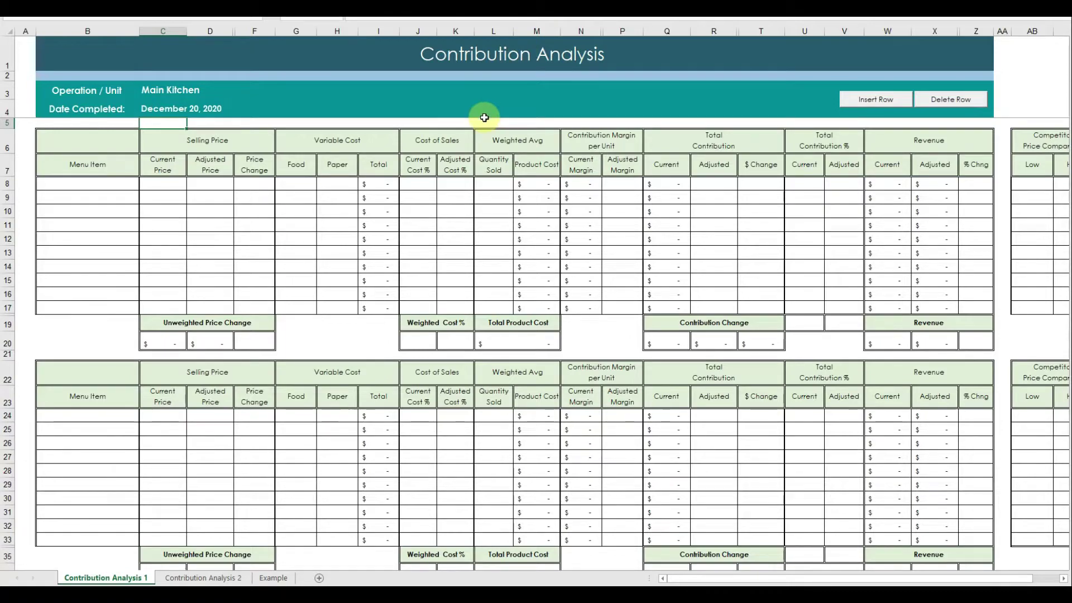
pyautogui.click(119, 147)
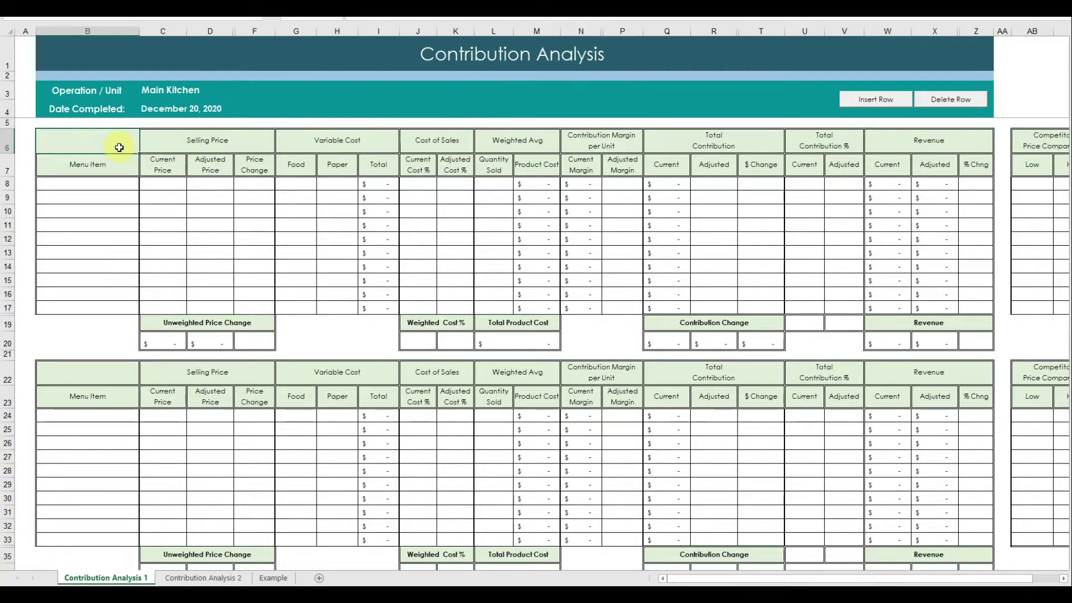
pyautogui.write('Salads')
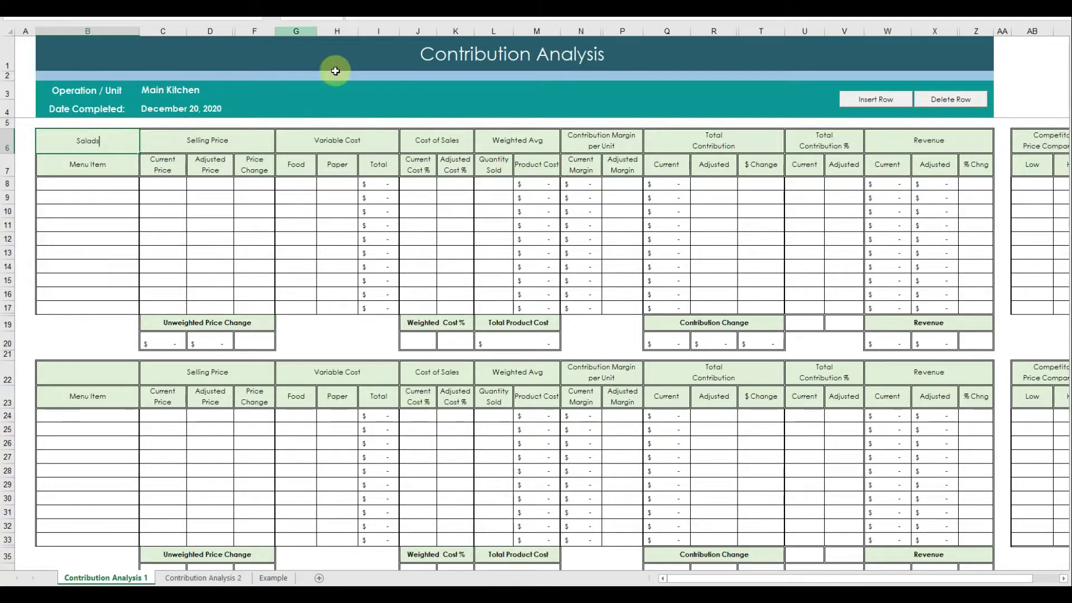
# Add Roasted Beet Salad as the first menu item with a 7.50 current price
pyautogui.click(129, 184)
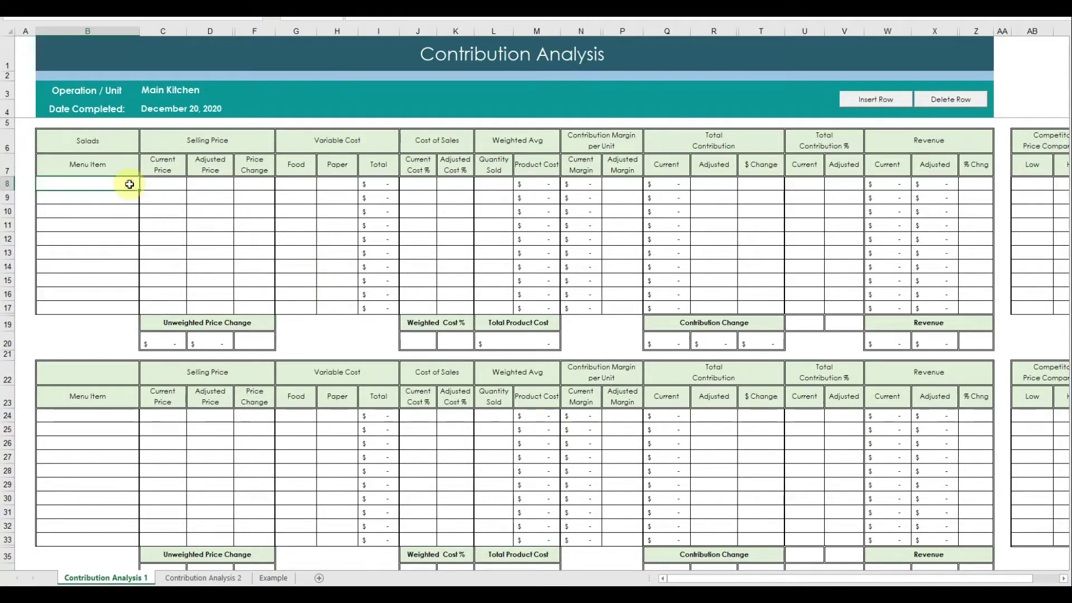
pyautogui.write('Roa')
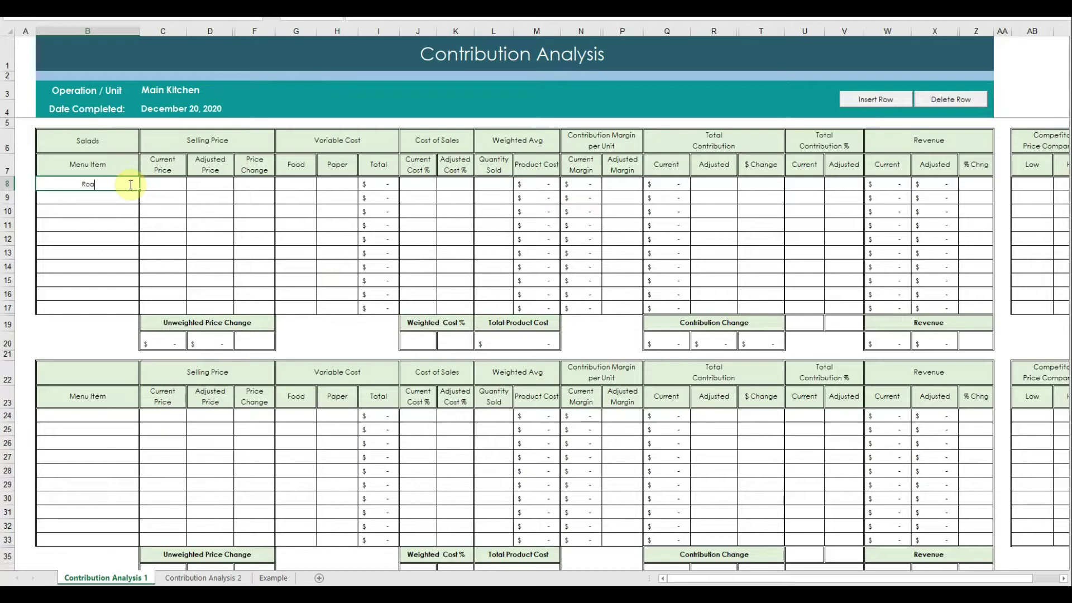
pyautogui.write('sted Be')
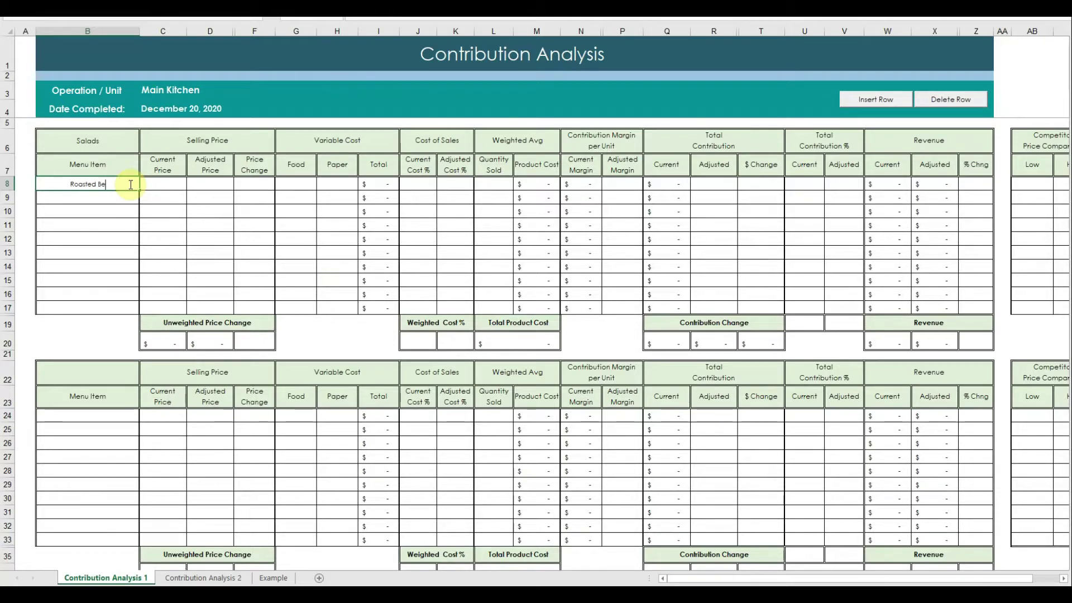
pyautogui.write('et Salad')
pyautogui.press('Tab')
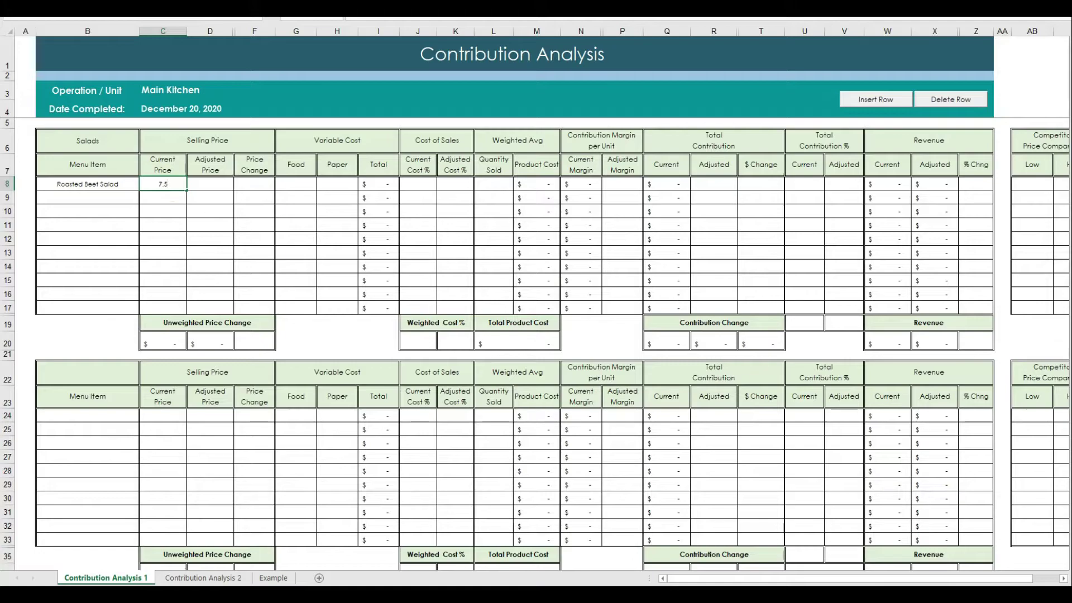
pyautogui.press('Tab')
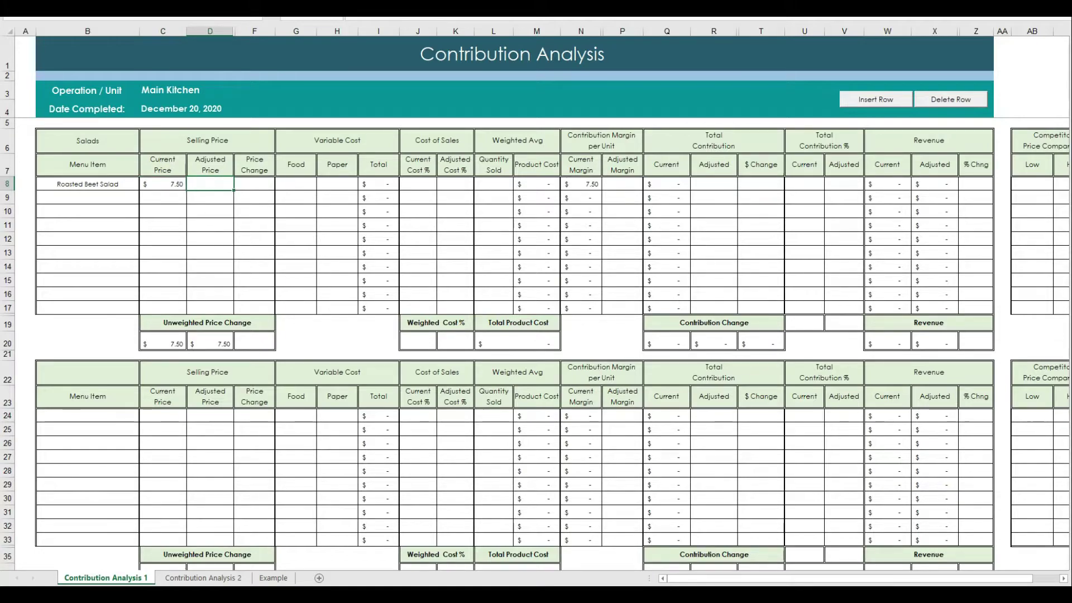
# Give Roasted Beet Salad a food cost of 2.29
pyautogui.moveTo(203, 165); pyautogui.dragTo(204, 182)
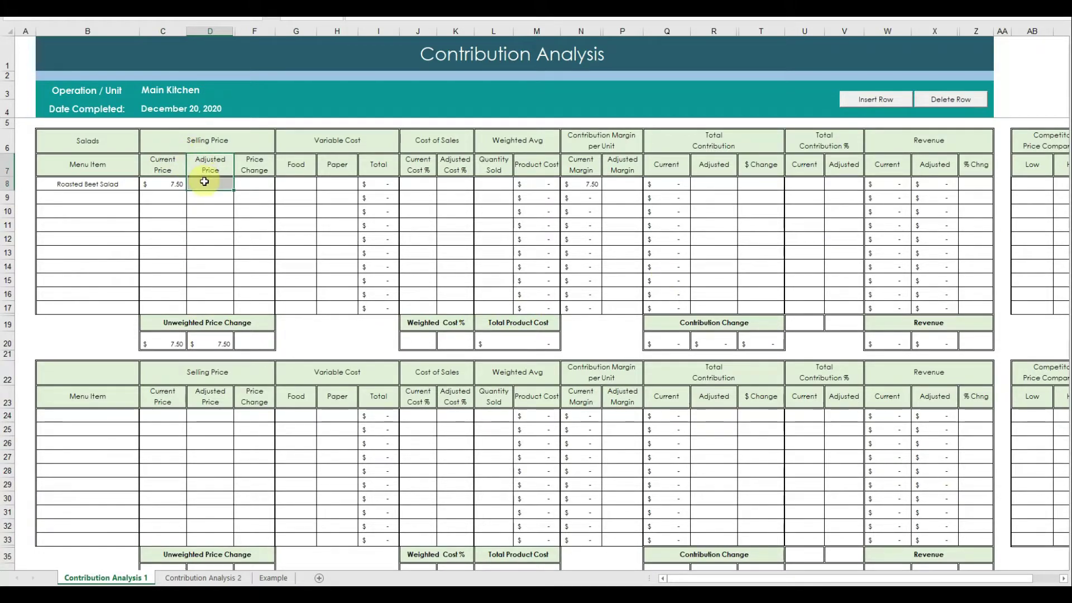
pyautogui.click(307, 183)
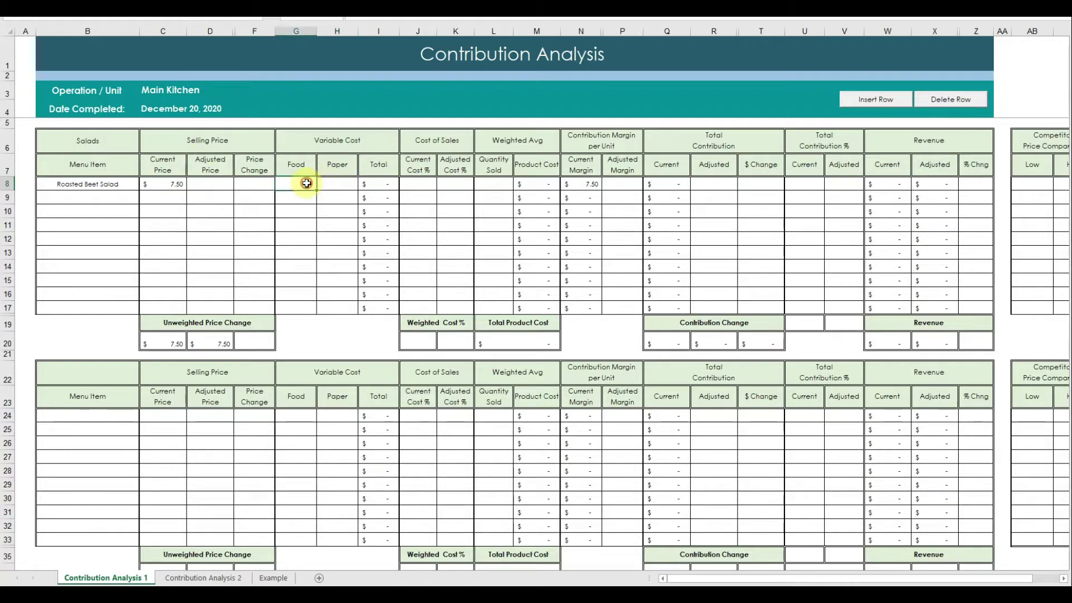
pyautogui.moveTo(332, 135); pyautogui.dragTo(337, 162)
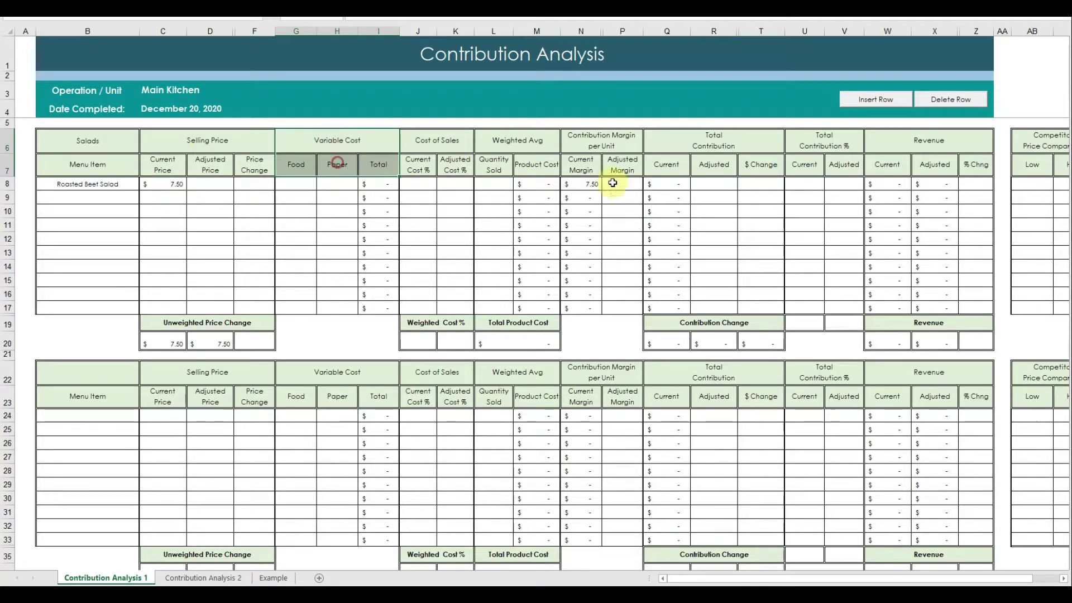
pyautogui.click(308, 188)
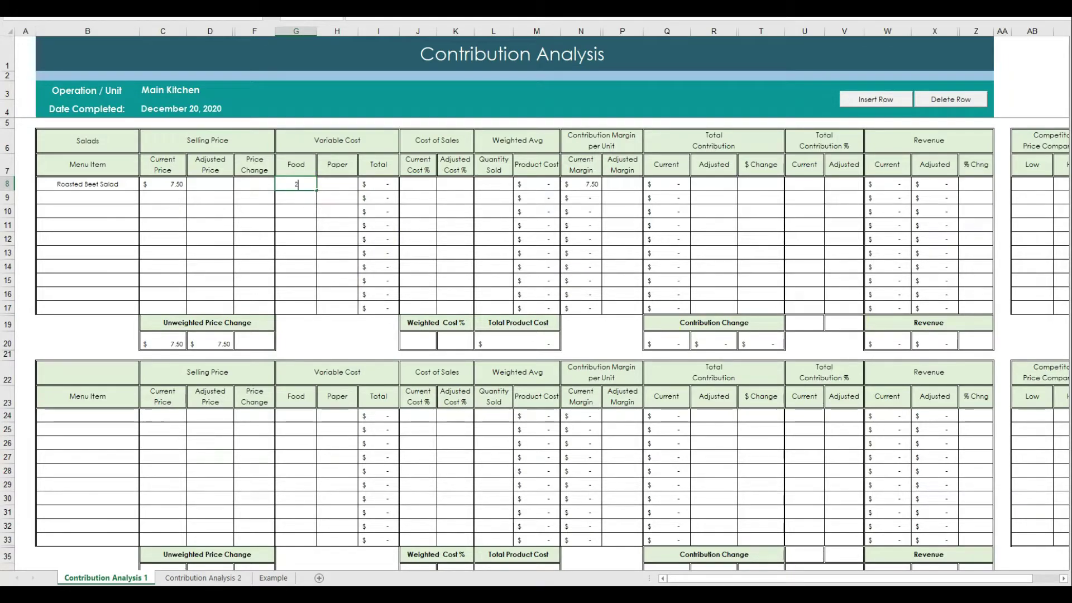
pyautogui.write('2.29')
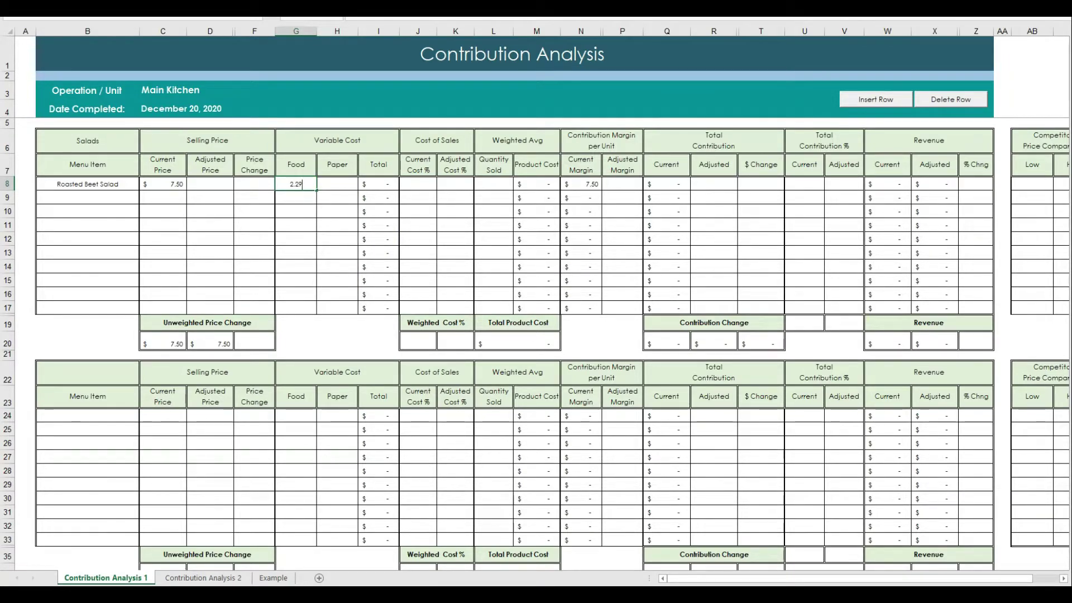
pyautogui.press('Tab')
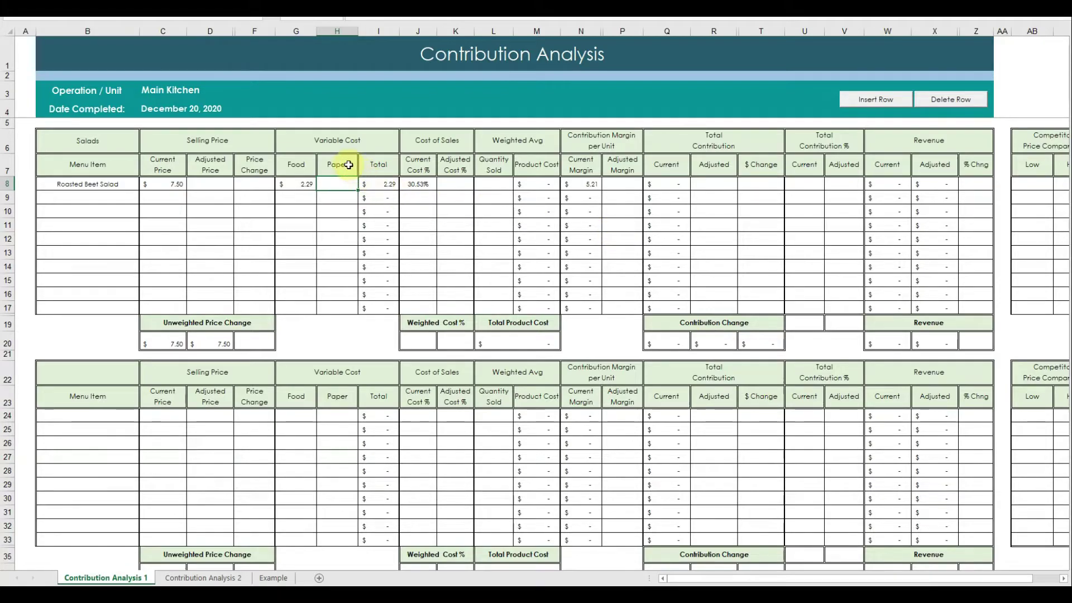
# Enter 155 as Roasted Beet Salad's quantity sold in L8
pyautogui.click(337, 184)
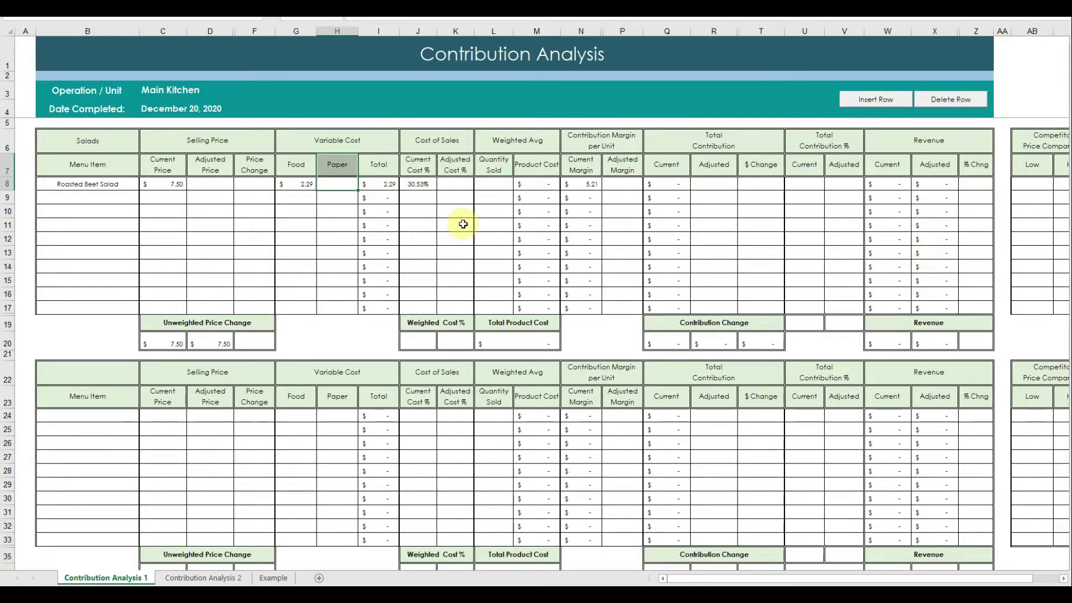
pyautogui.moveTo(425, 141); pyautogui.dragTo(444, 172)
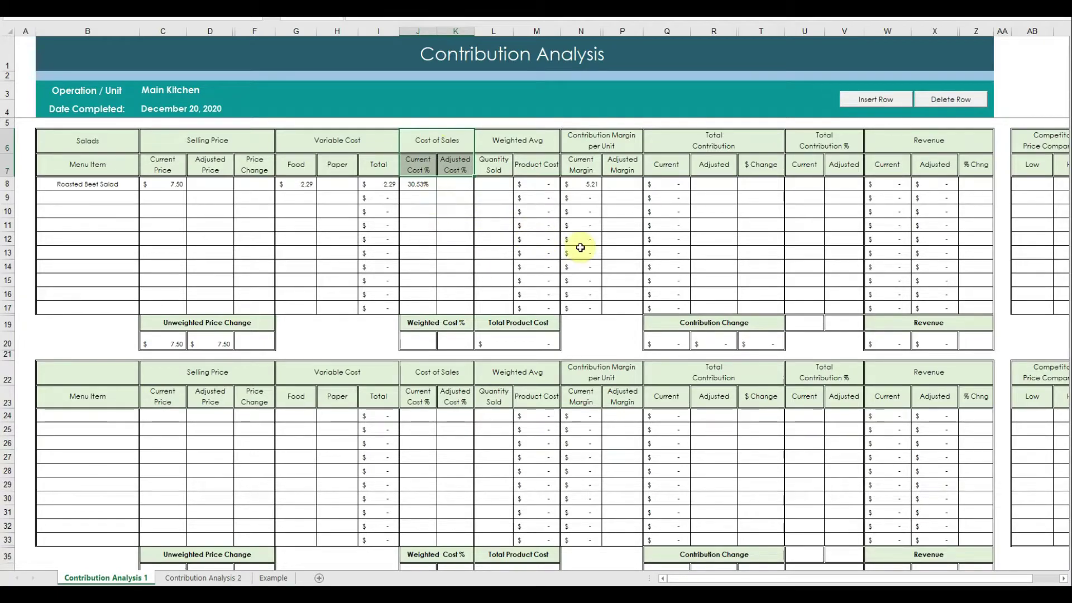
pyautogui.click(522, 149)
pyautogui.moveTo(522, 154); pyautogui.dragTo(520, 168)
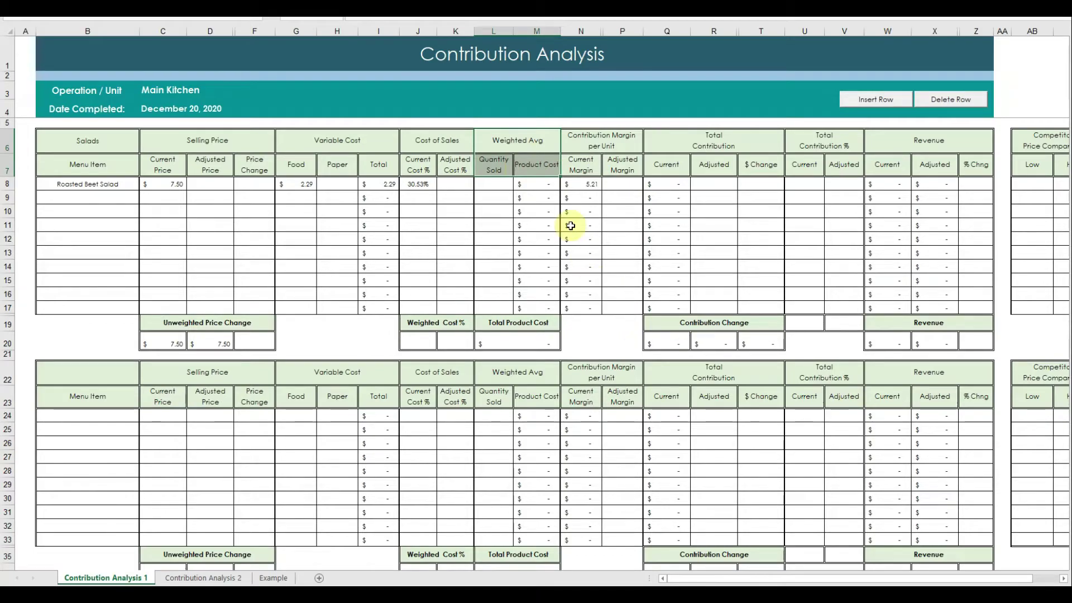
pyautogui.click(502, 185)
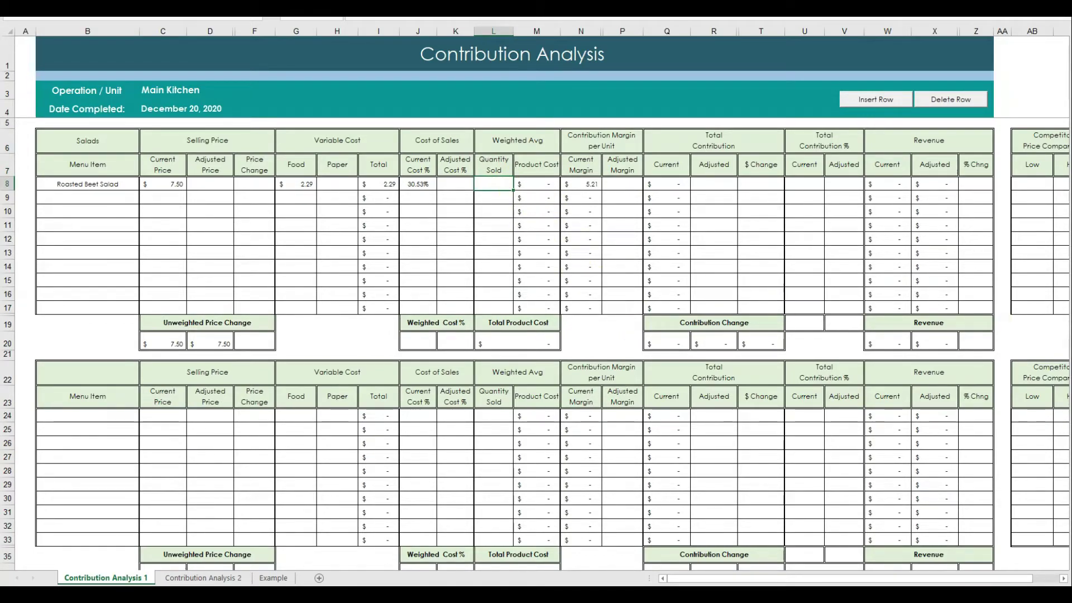
pyautogui.write('155')
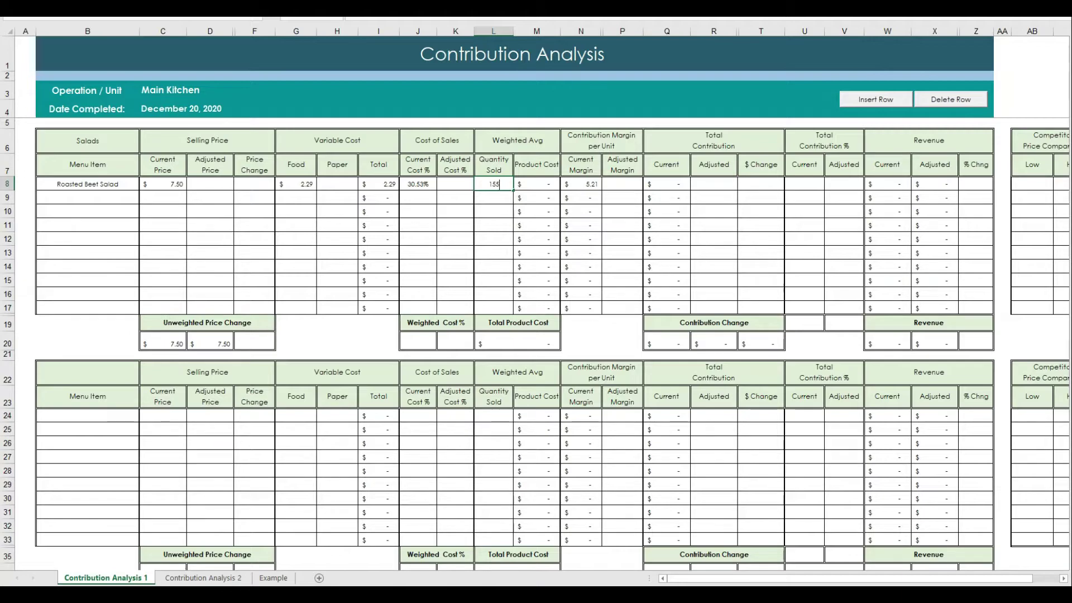
pyautogui.press('Tab')
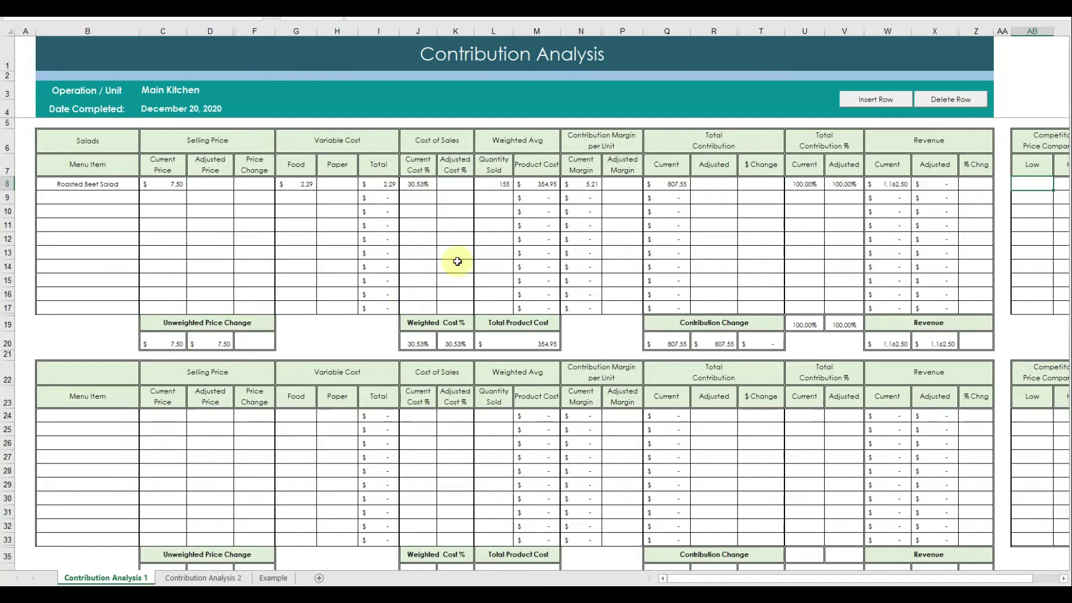
pyautogui.click(547, 184)
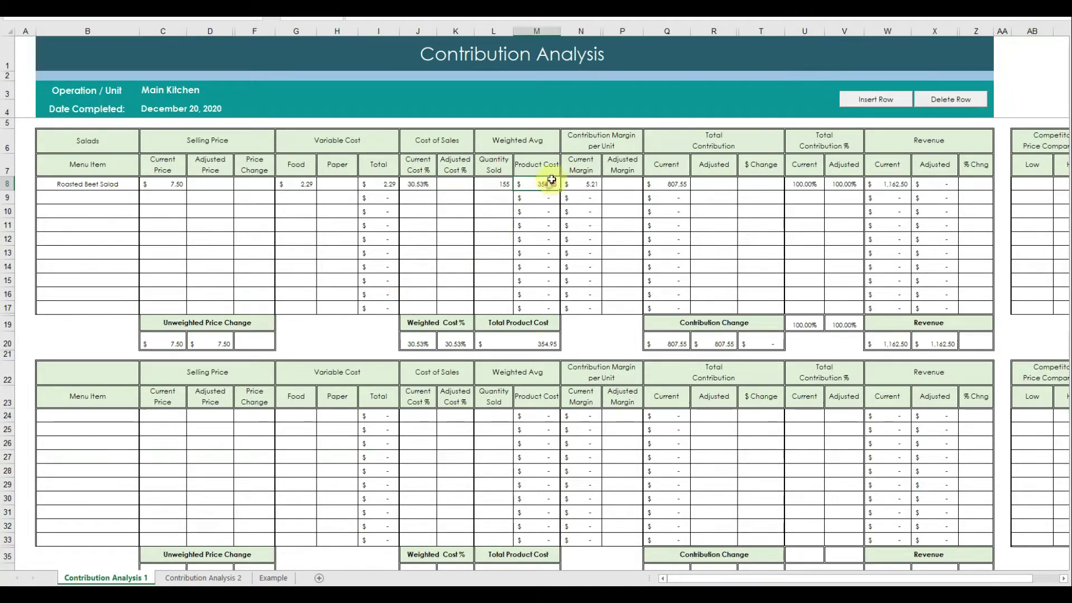
pyautogui.click(552, 171)
pyautogui.click(545, 184)
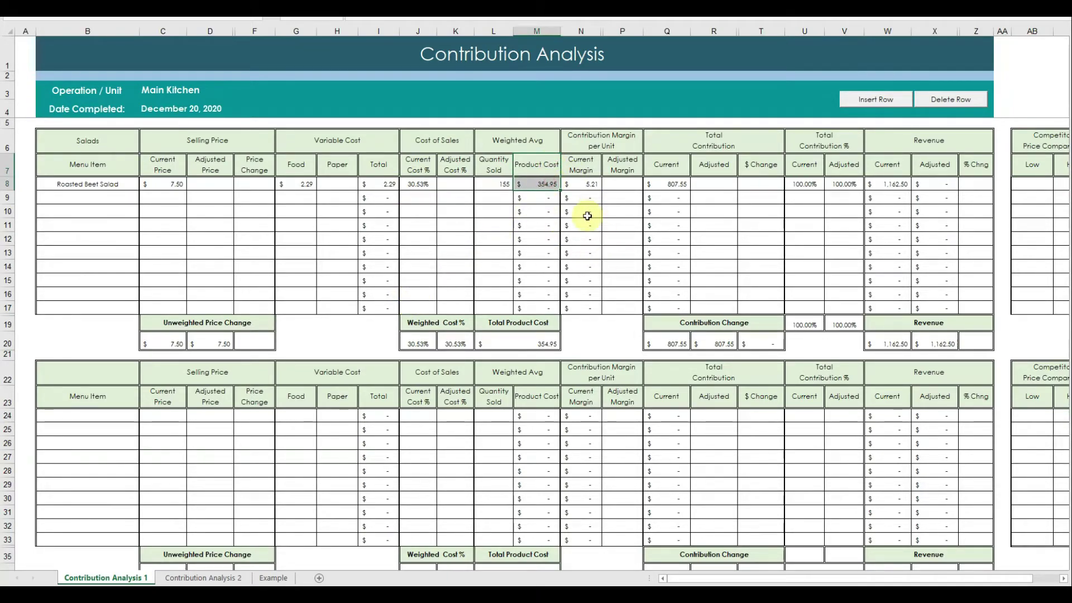
pyautogui.moveTo(583, 163); pyautogui.dragTo(611, 182)
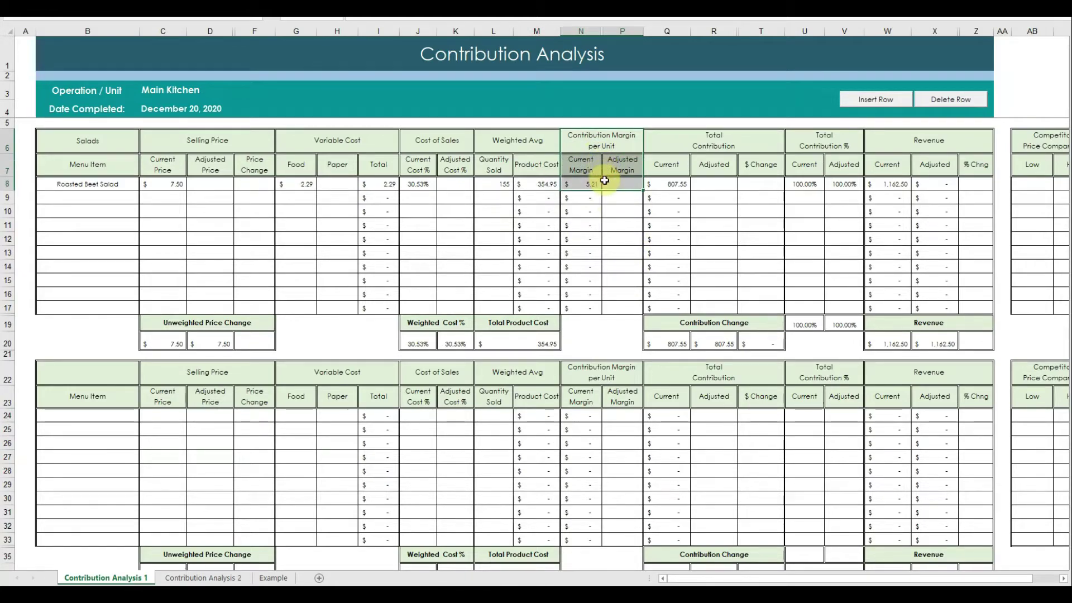
pyautogui.click(595, 211)
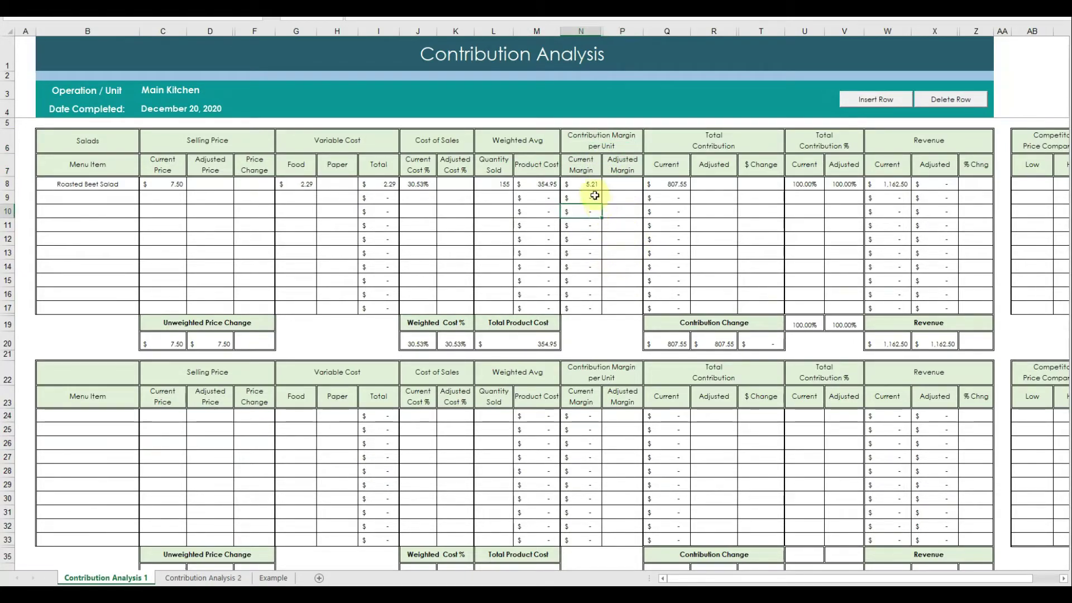
pyautogui.moveTo(690, 145); pyautogui.dragTo(690, 183)
pyautogui.click(684, 198)
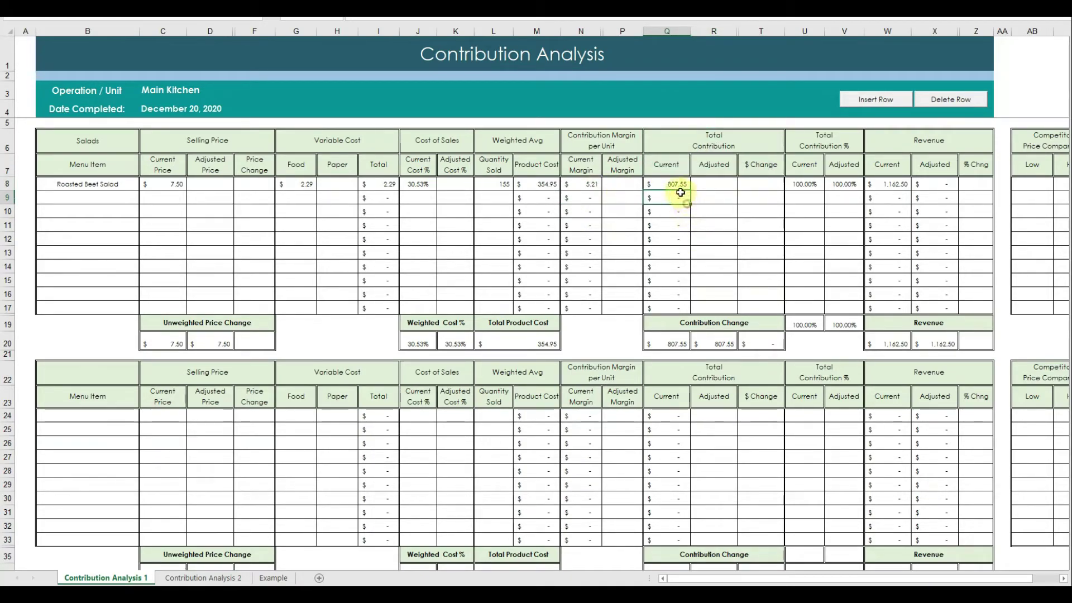
pyautogui.click(591, 187)
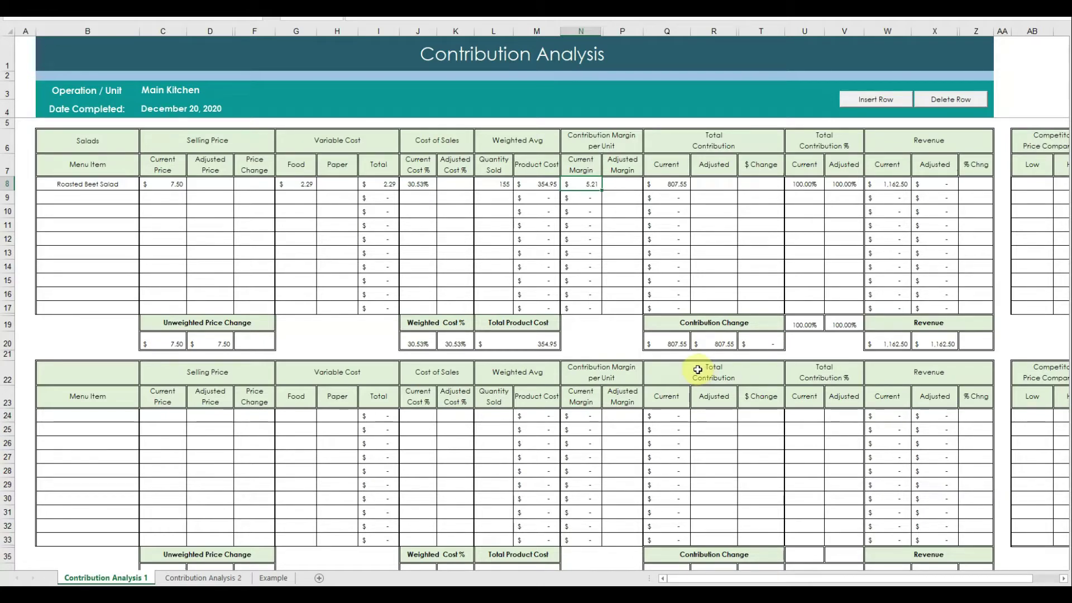
pyautogui.click(683, 183)
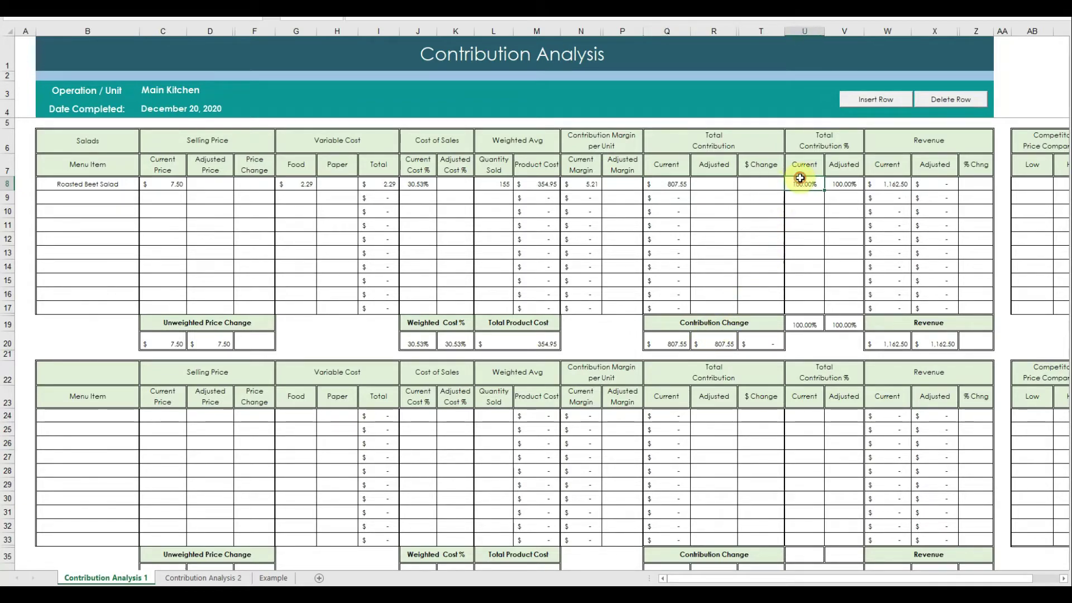
pyautogui.moveTo(800, 178)
pyautogui.mouseDown()
pyautogui.moveTo(809, 159)
pyautogui.moveTo(811, 183)
pyautogui.mouseUp()
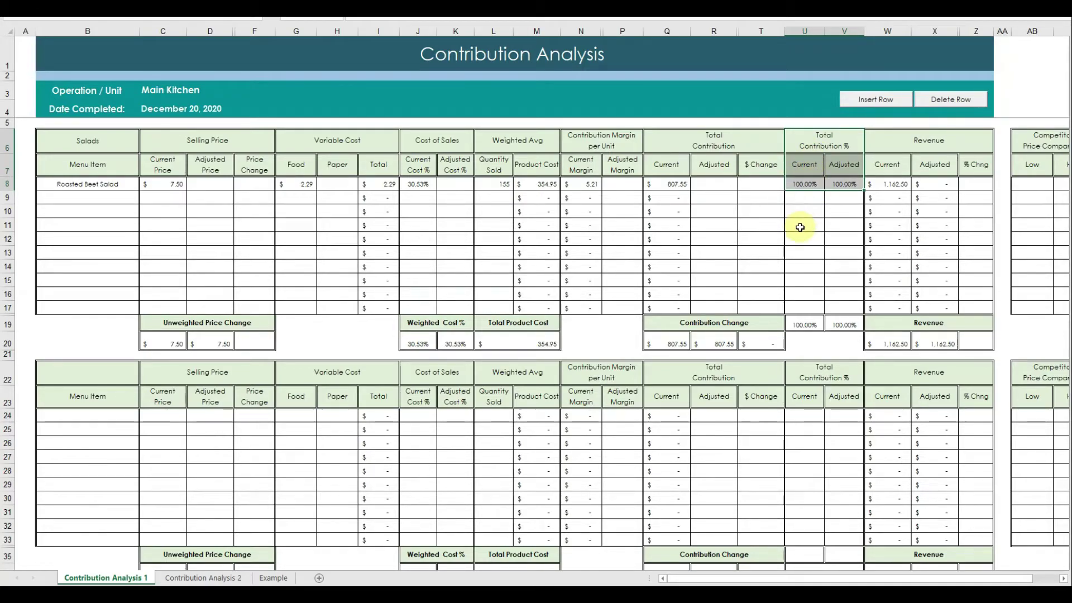
pyautogui.click(813, 199)
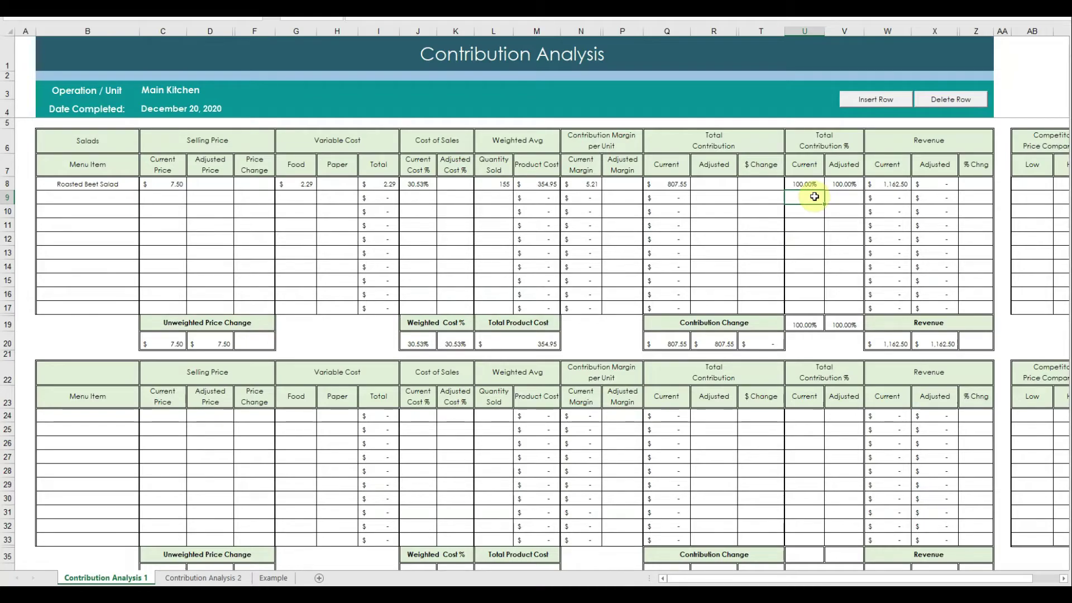
pyautogui.click(922, 133)
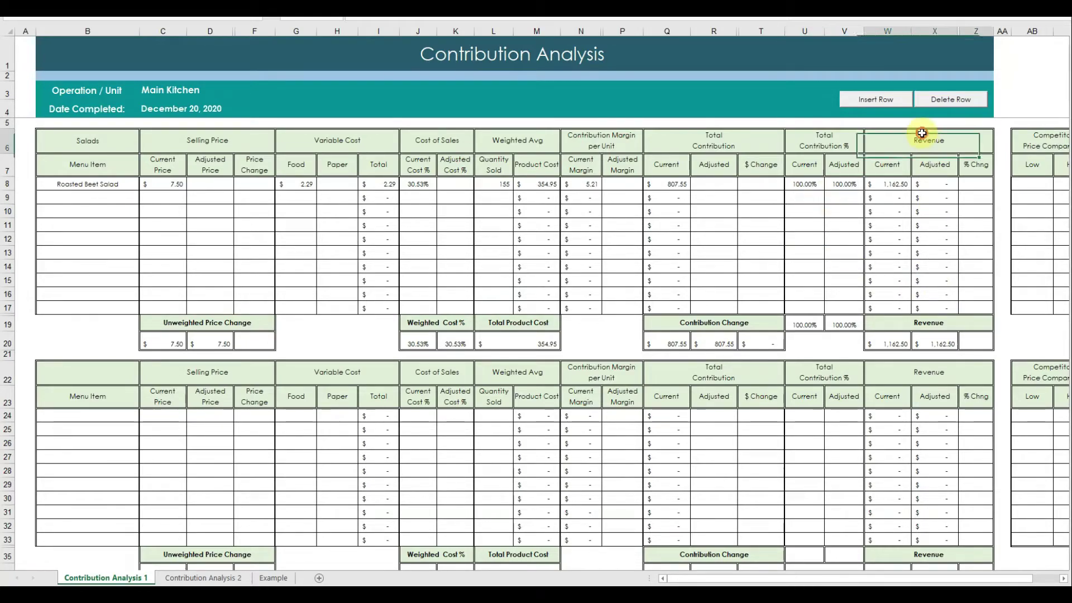
pyautogui.moveTo(922, 133); pyautogui.dragTo(916, 180)
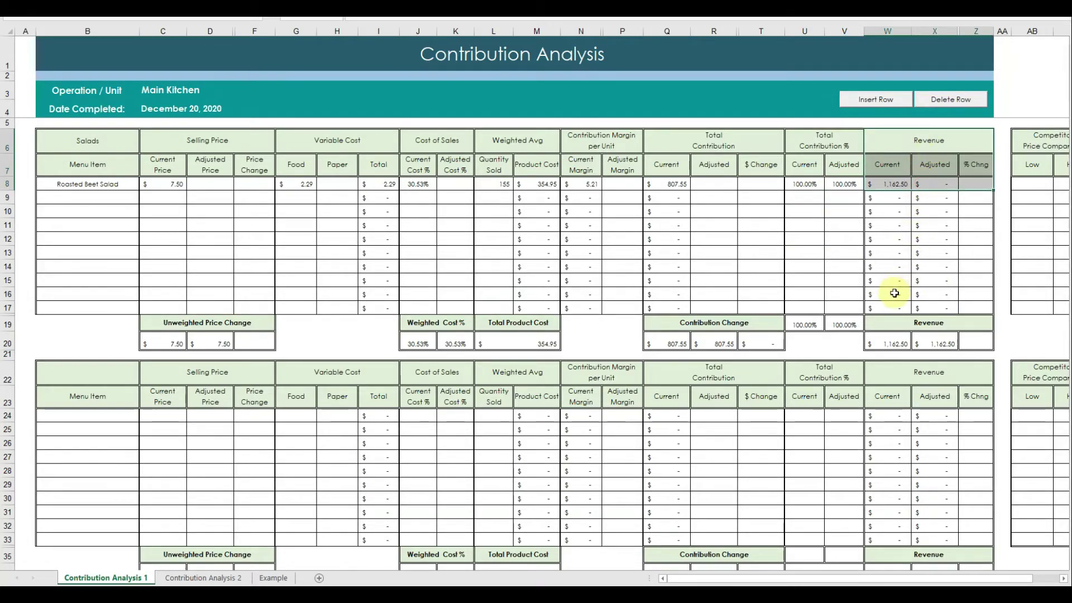
pyautogui.click(899, 202)
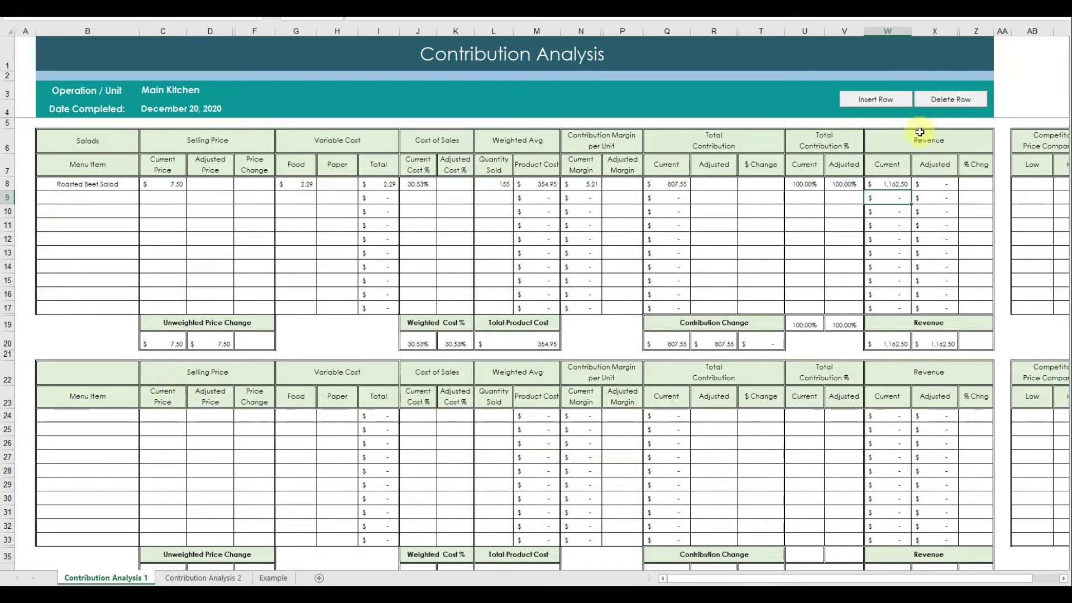
pyautogui.click(903, 104)
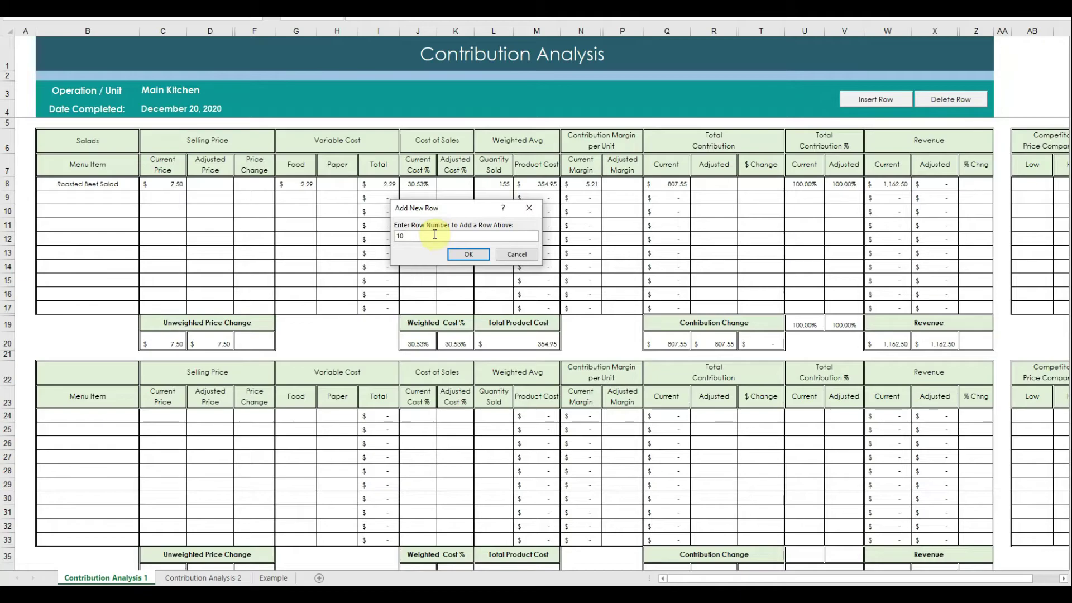
pyautogui.press('Return')
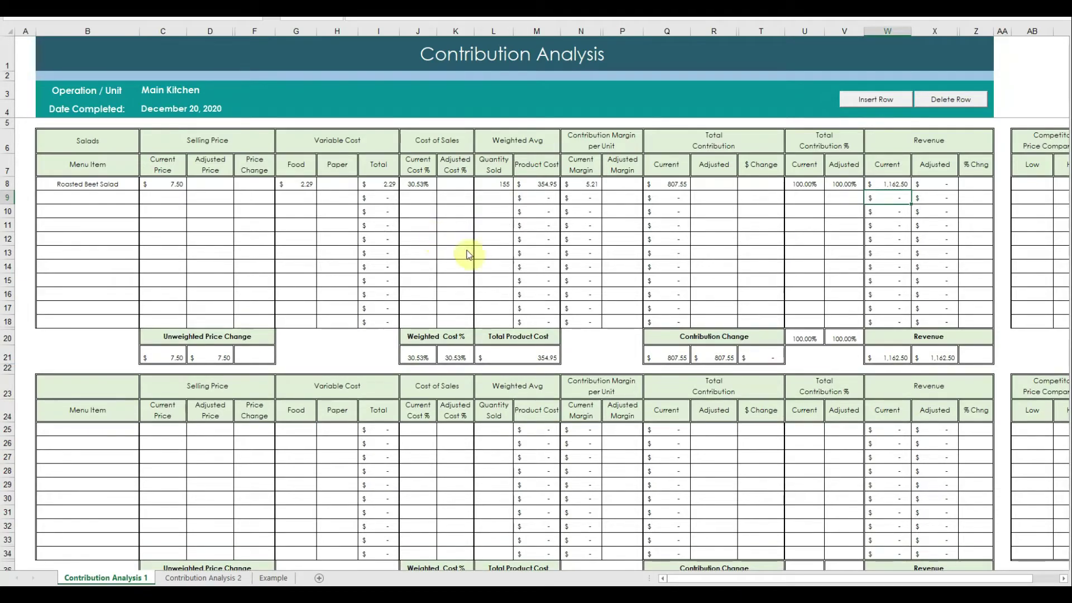
pyautogui.click(924, 99)
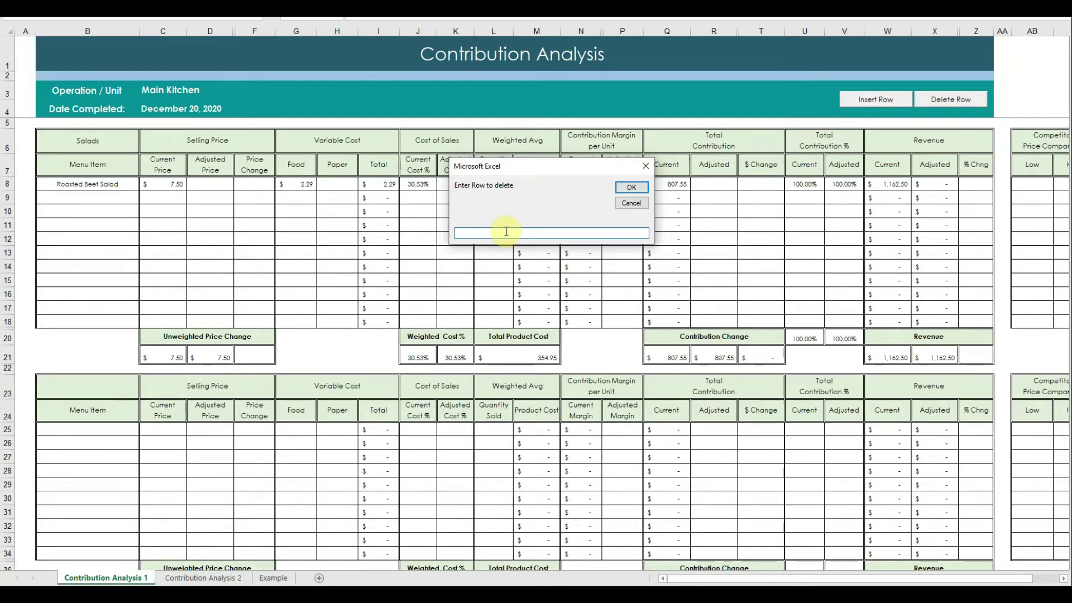
pyautogui.write('10')
pyautogui.click(631, 186)
pyautogui.click(591, 330)
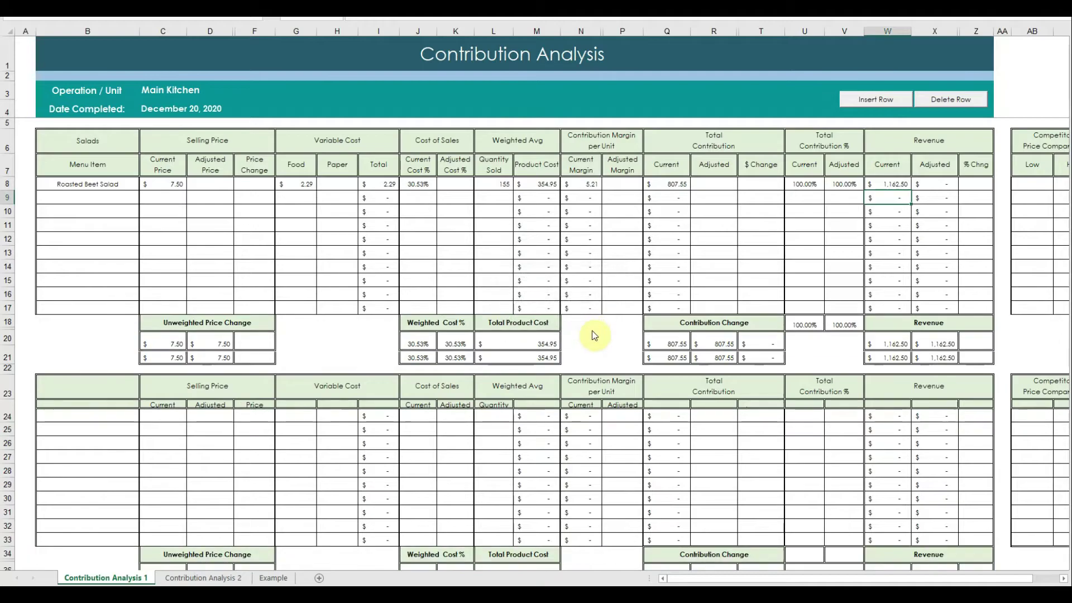
pyautogui.click(71, 199)
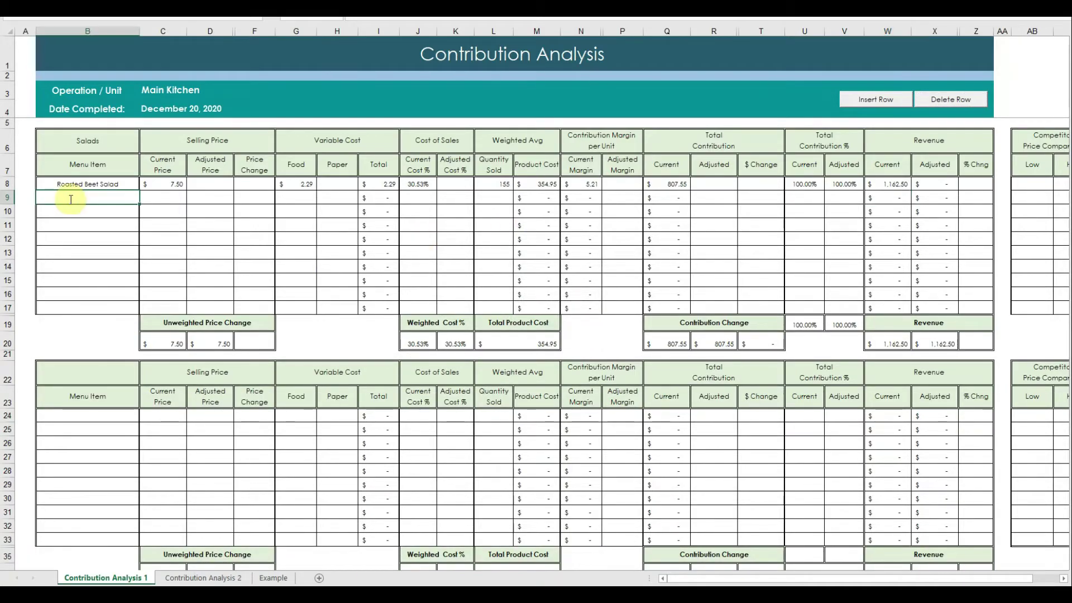
# Add Argula Parmesan as the next salad with a $7.00 current price
pyautogui.write('Argula')
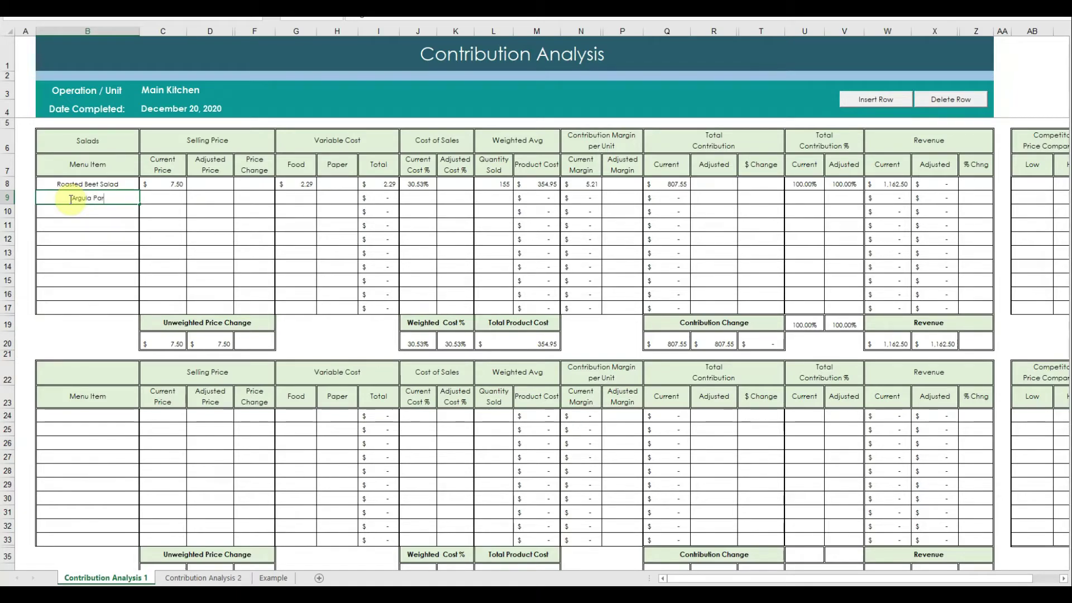
pyautogui.write('Parmesan')
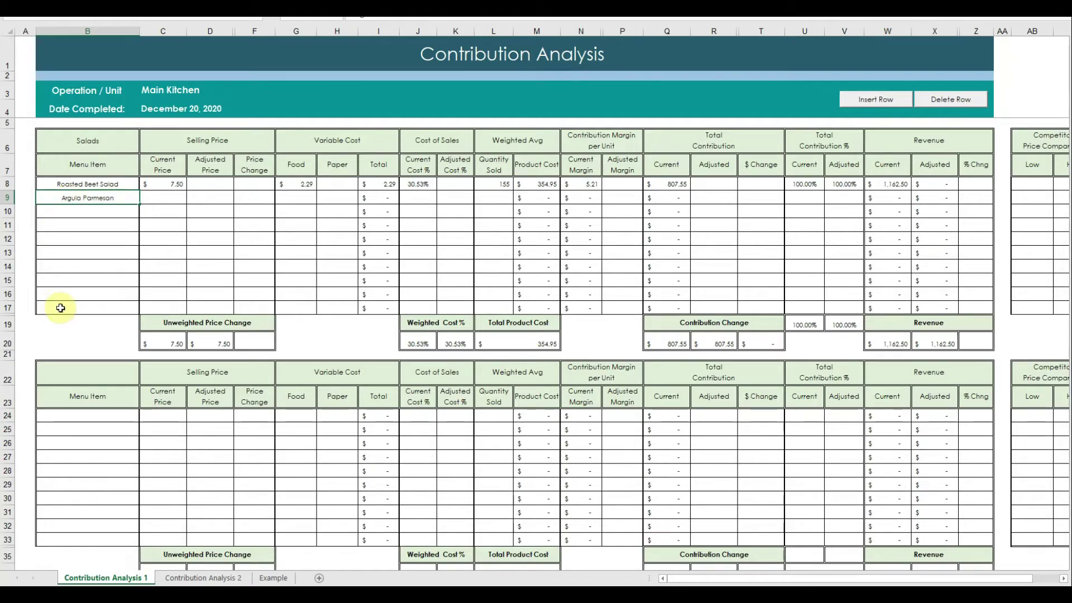
pyautogui.press('Tab')
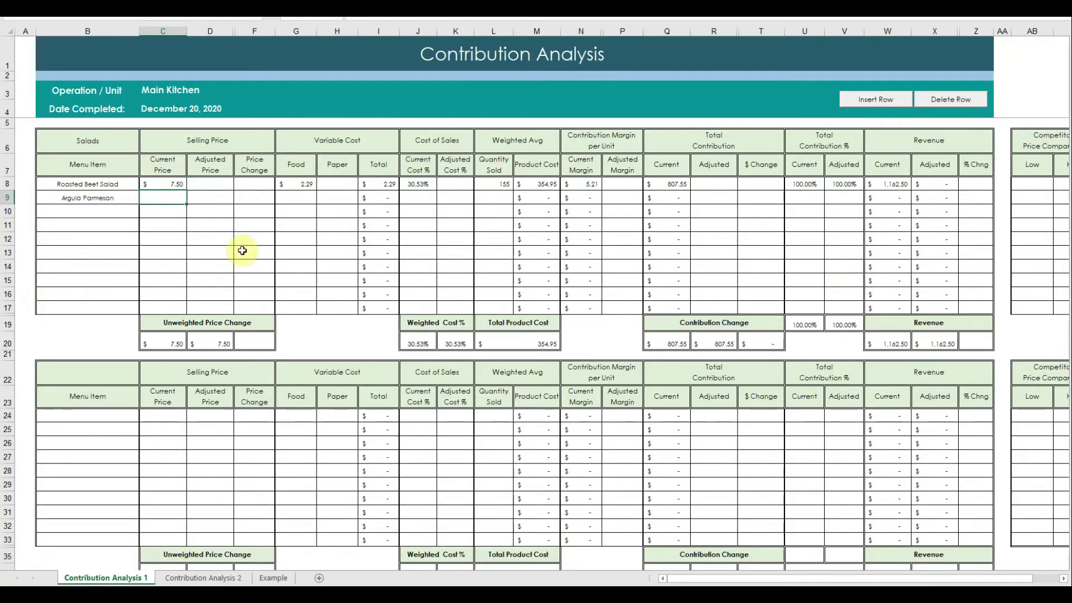
pyautogui.write('7')
pyautogui.press('Tab')
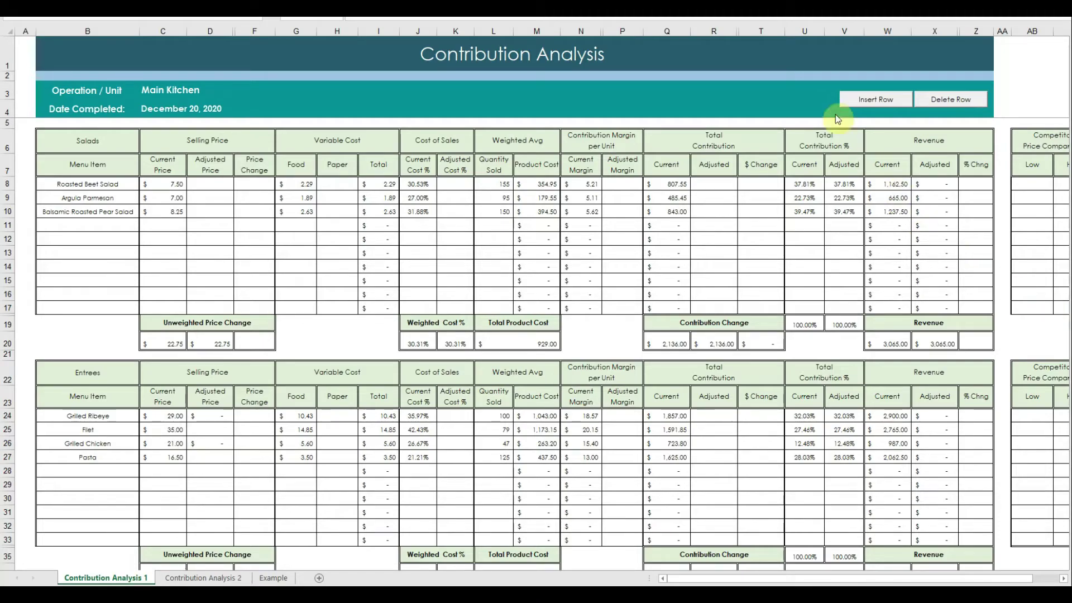
pyautogui.click(417, 199)
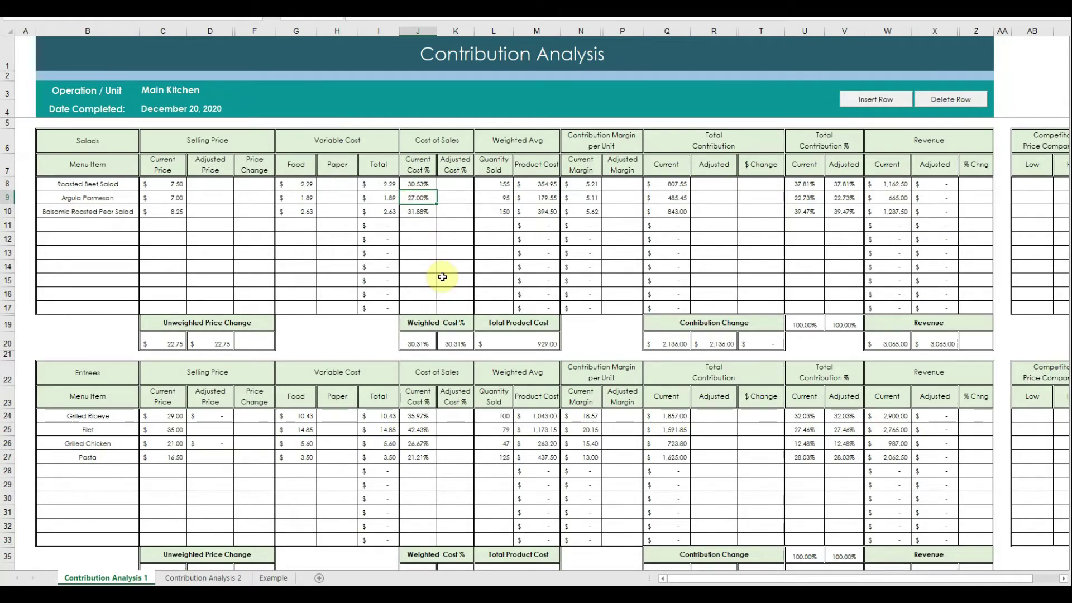
pyautogui.click(586, 167)
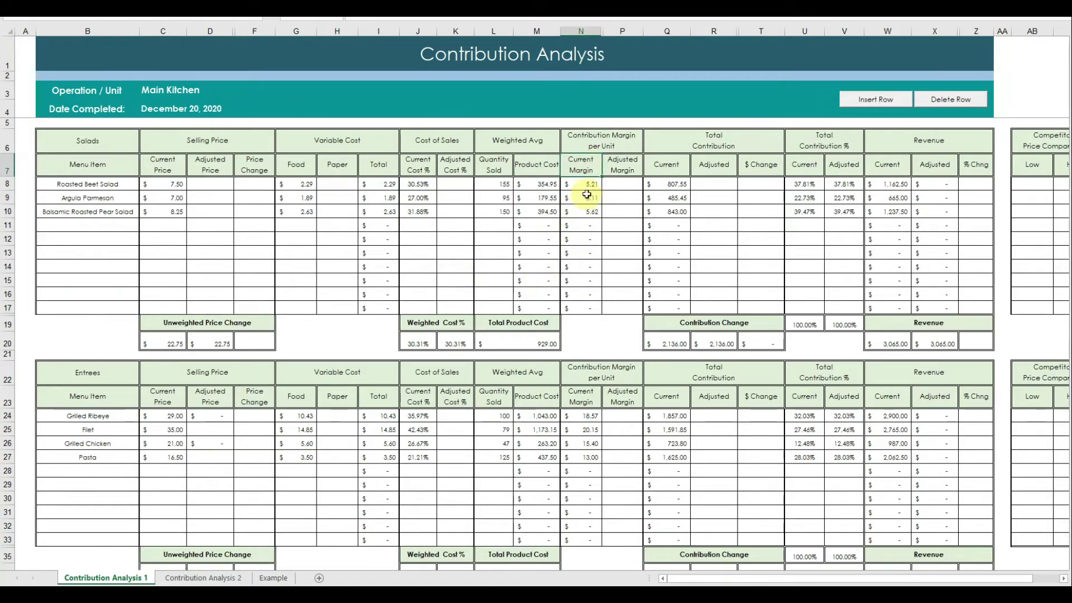
pyautogui.moveTo(589, 185); pyautogui.dragTo(584, 201)
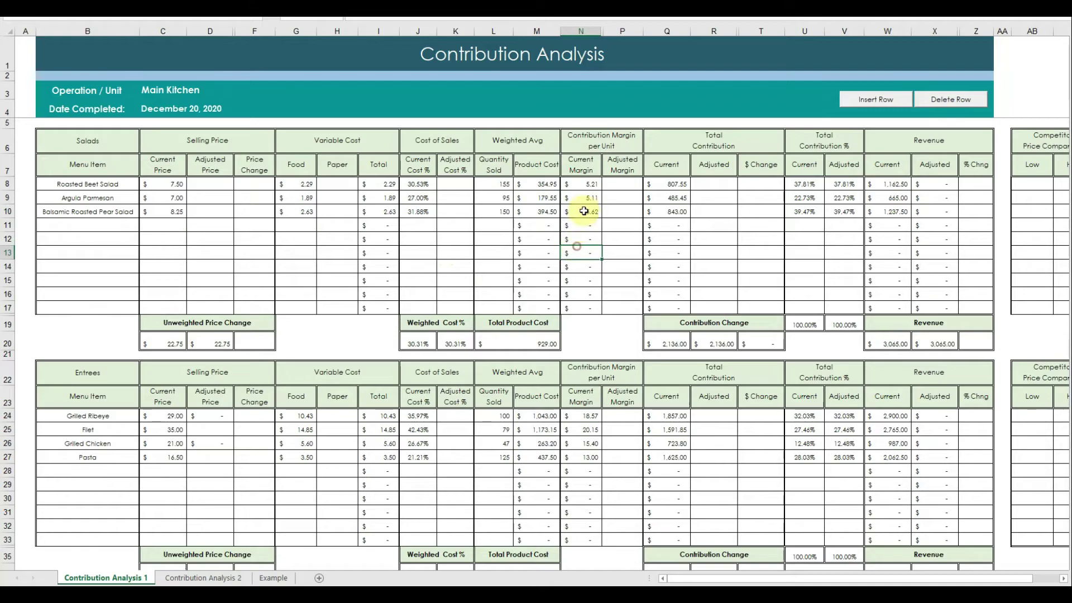
pyautogui.click(587, 199)
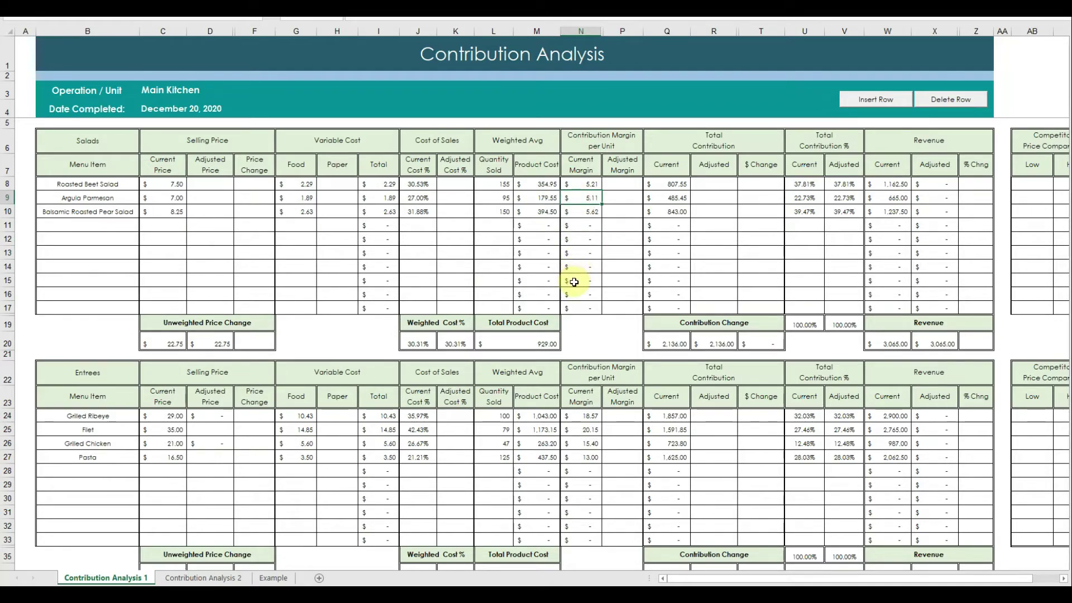
pyautogui.moveTo(495, 182); pyautogui.dragTo(497, 209)
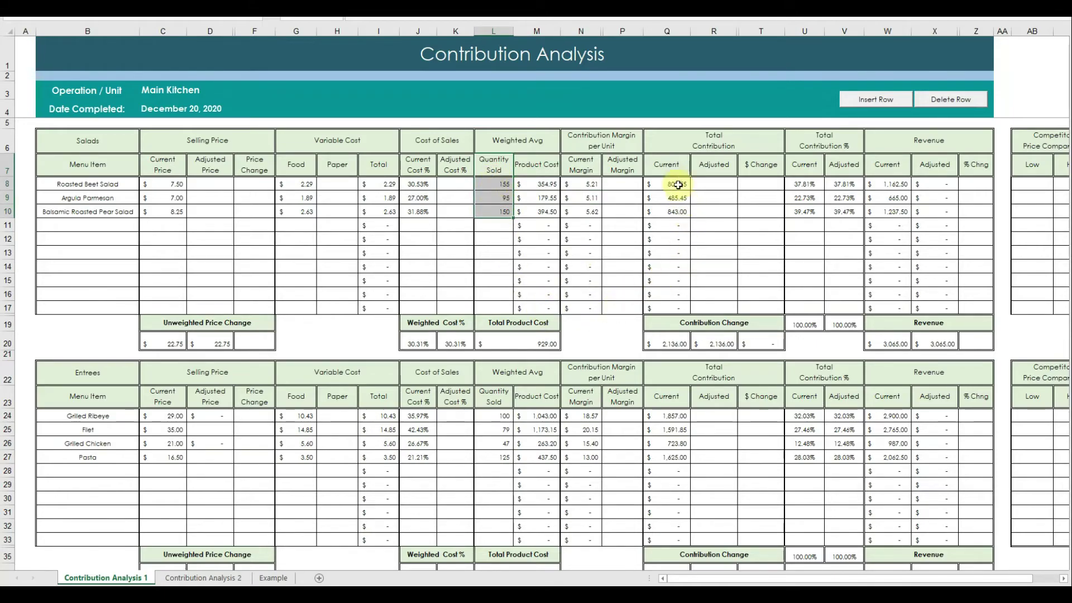
pyautogui.click(804, 199)
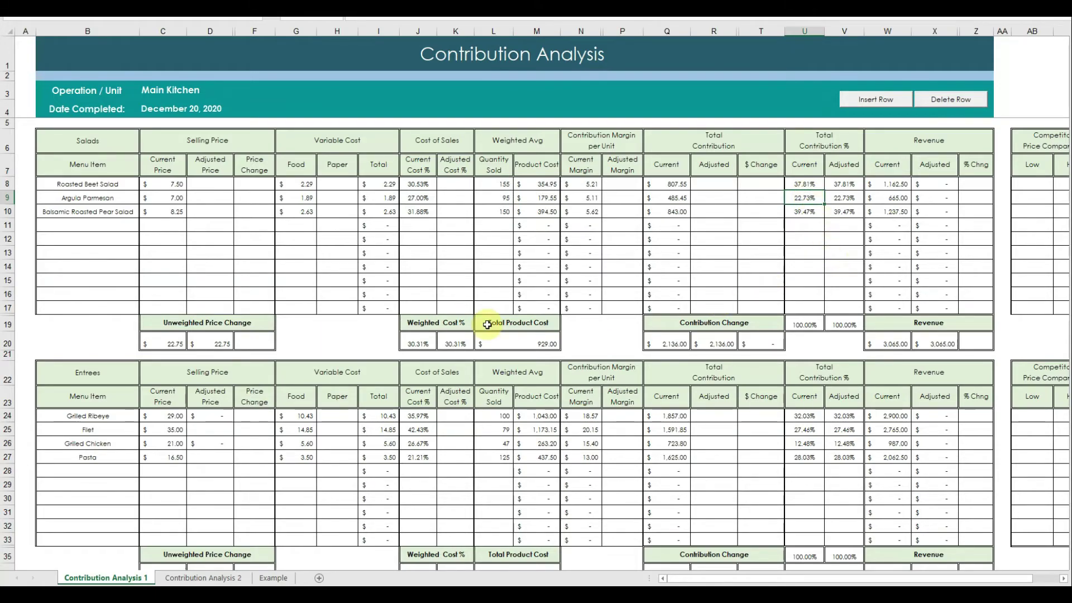
pyautogui.scroll(-3, 441, 338)
pyautogui.scroll(-2, 451, 343)
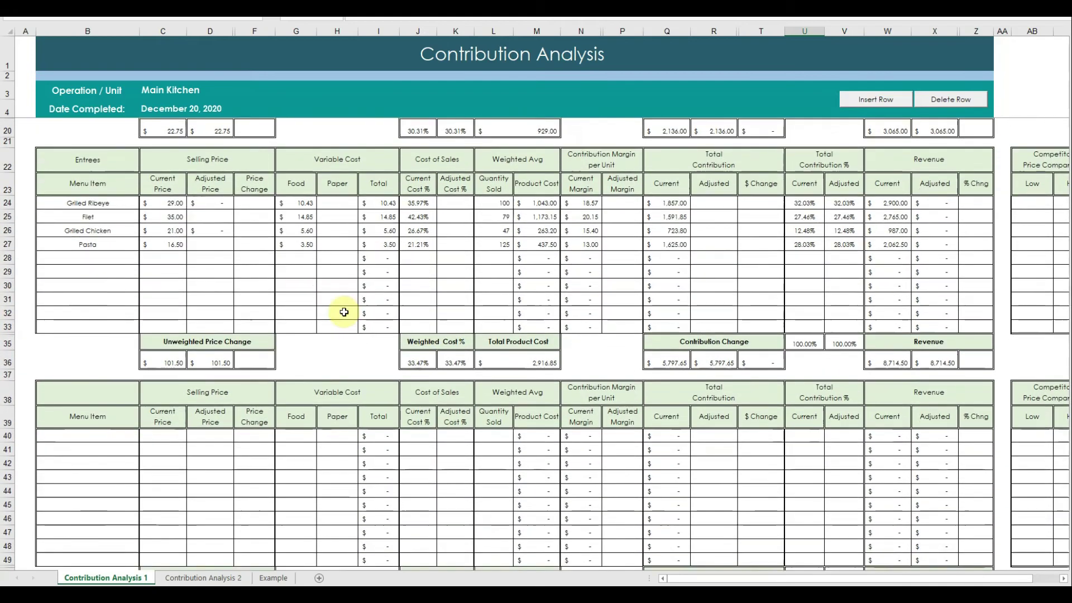
pyautogui.click(412, 244)
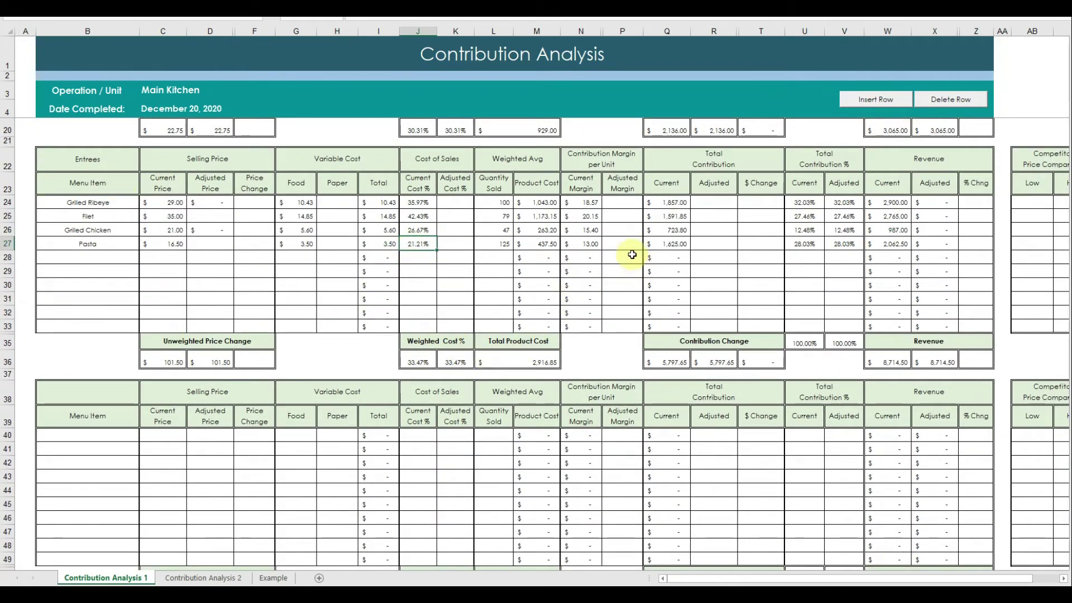
pyautogui.click(597, 246)
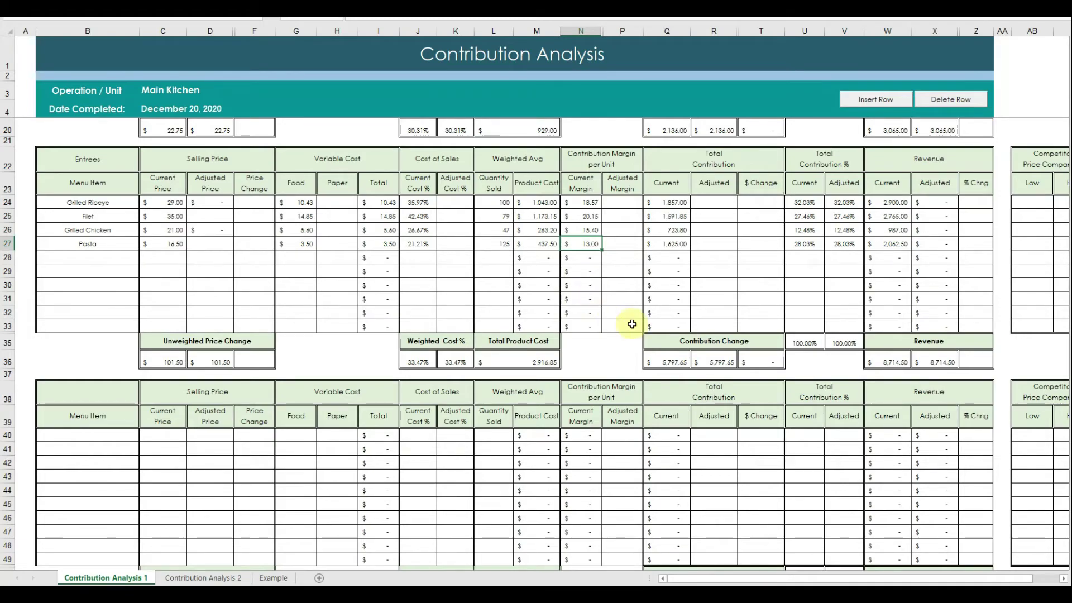
pyautogui.click(577, 216)
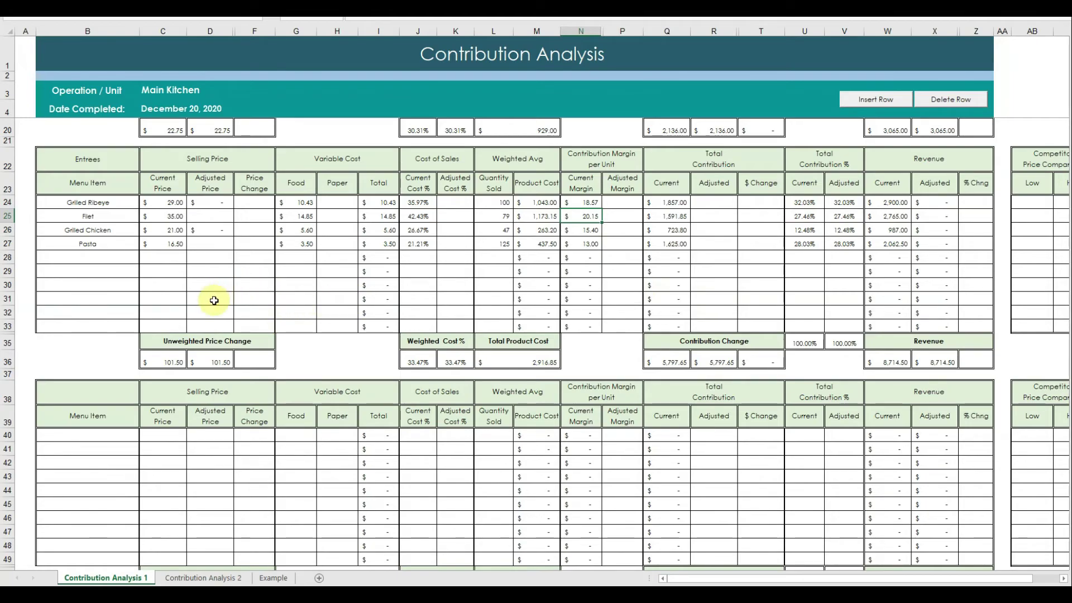
# Set adjusted prices to $32.00 for Grilled Ribeye and $19.00 for Grilled Chicken, reviewing the ribeye's results
pyautogui.click(215, 202)
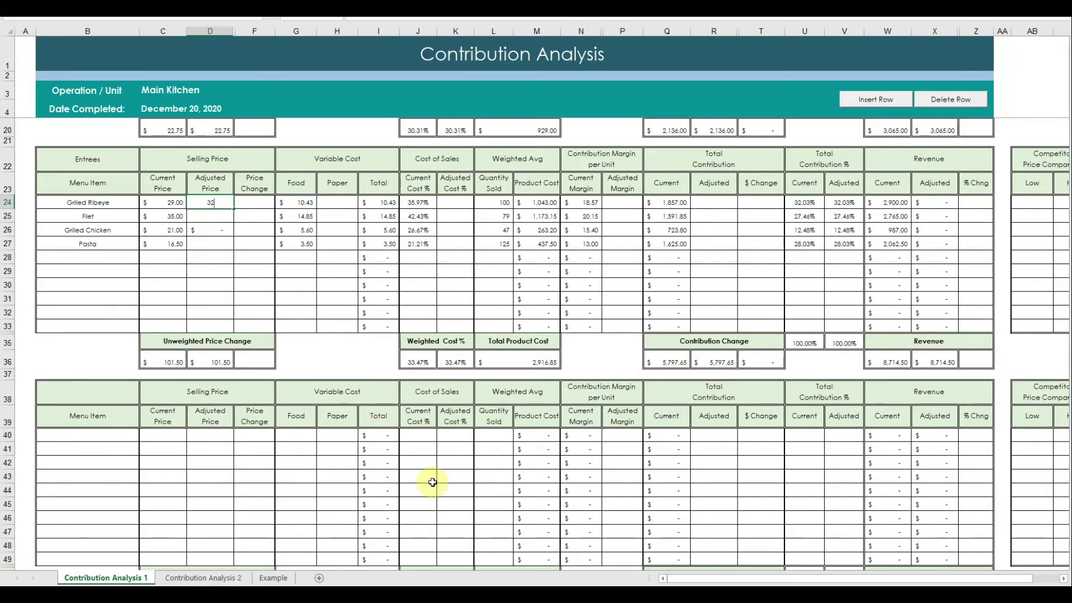
pyautogui.press('Return')
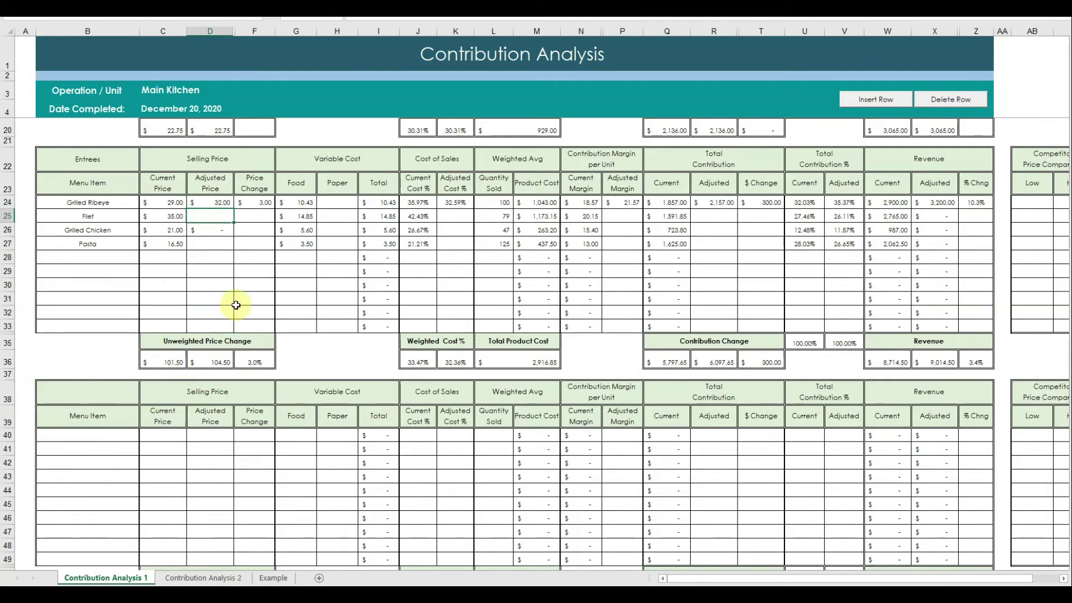
pyautogui.click(456, 204)
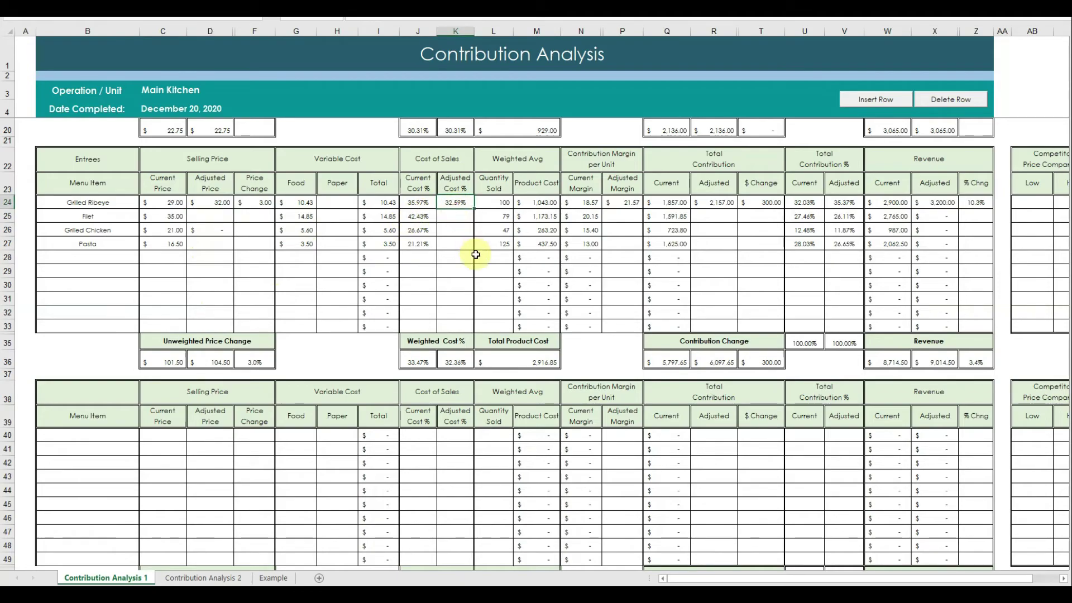
pyautogui.click(625, 201)
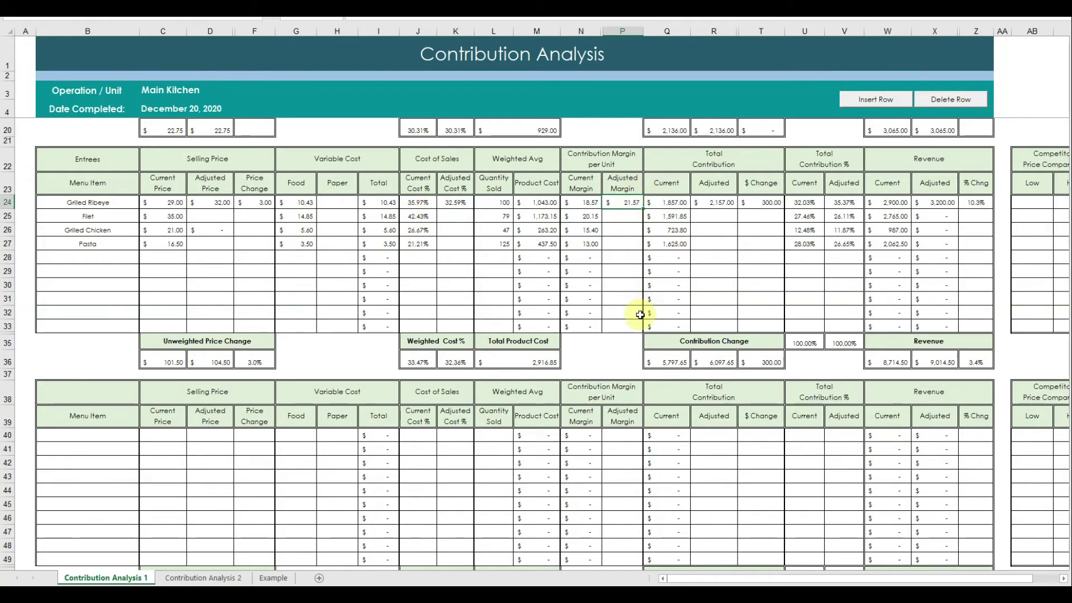
pyautogui.click(757, 204)
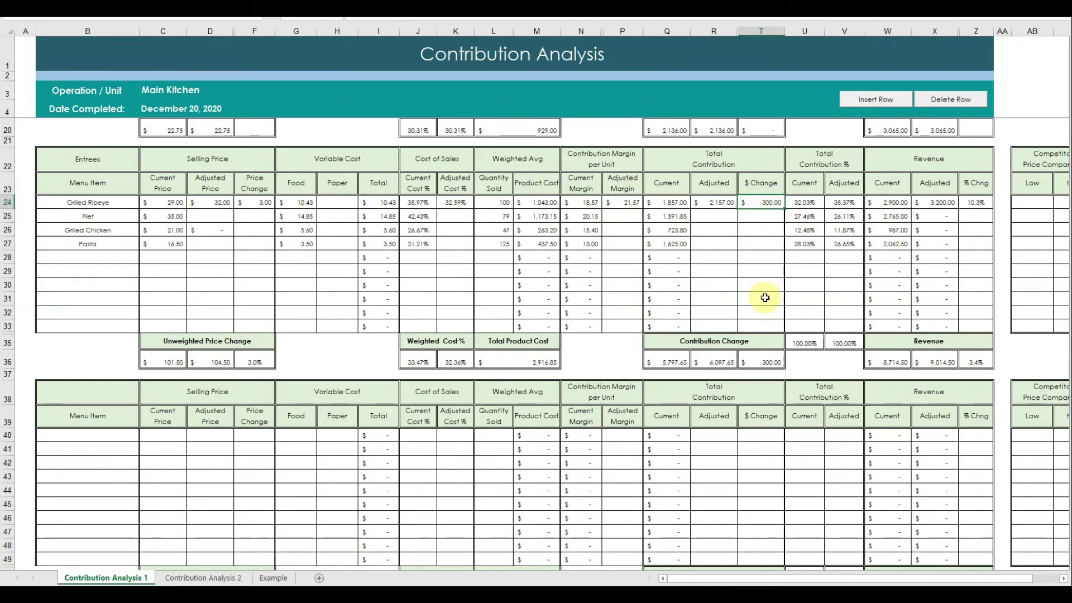
pyautogui.click(212, 229)
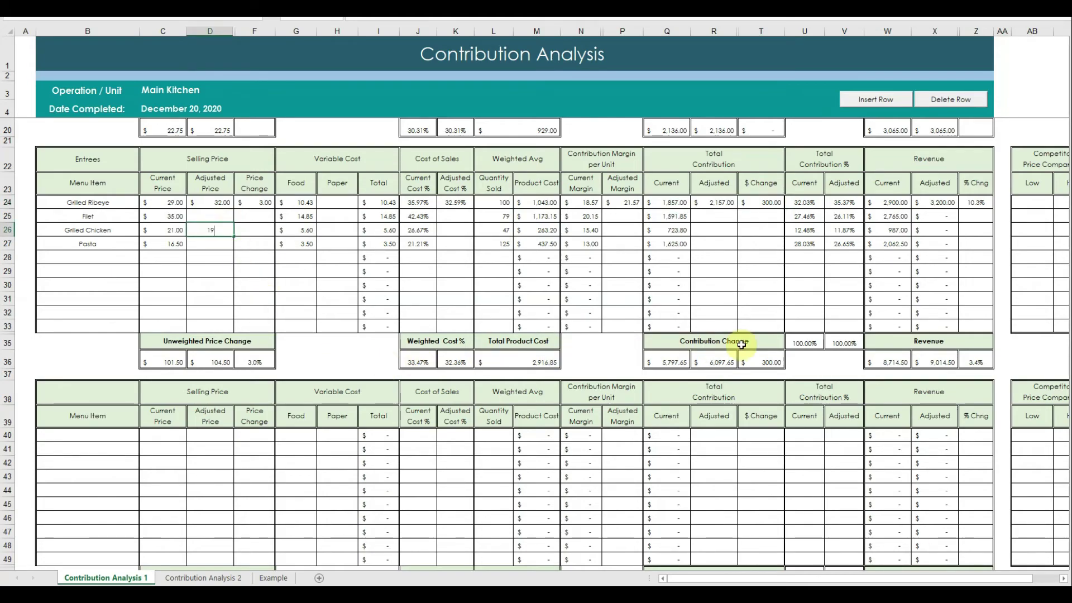
pyautogui.press('Return')
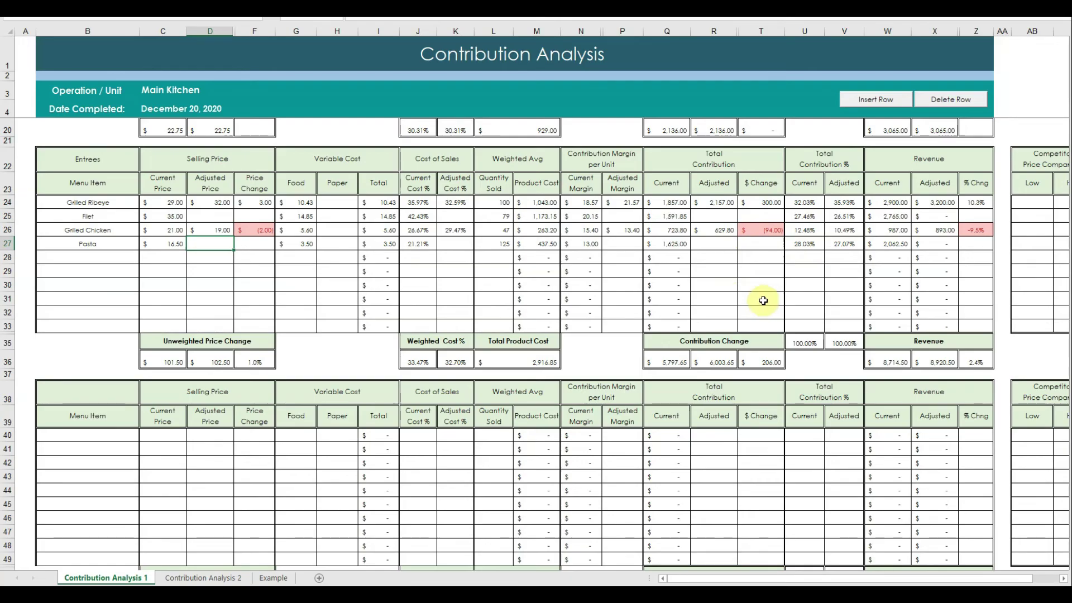
pyautogui.scroll(-9, 658, 377)
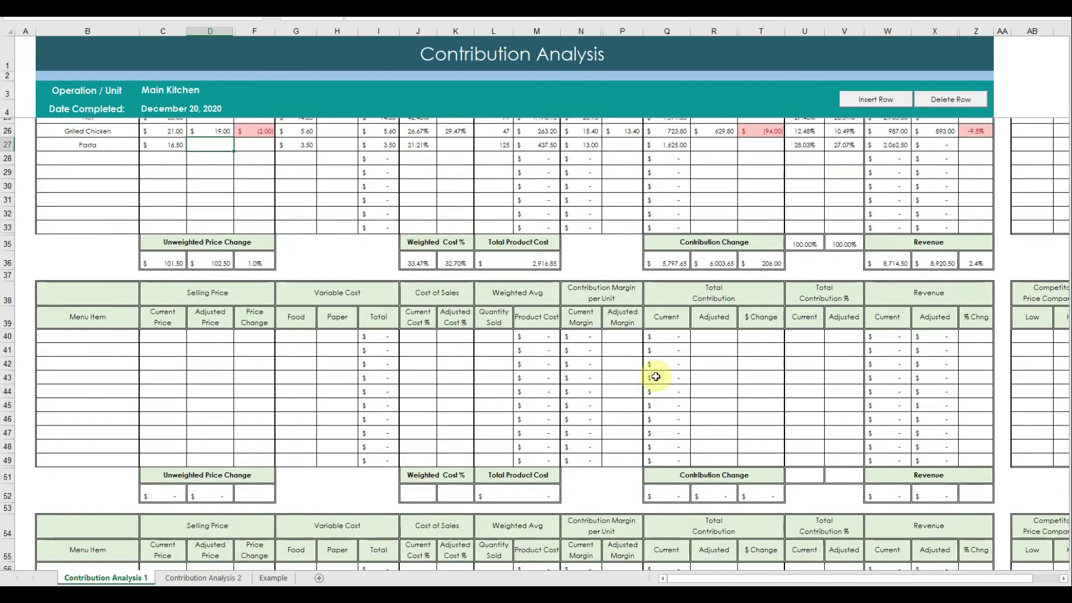
pyautogui.scroll(-8, 638, 351)
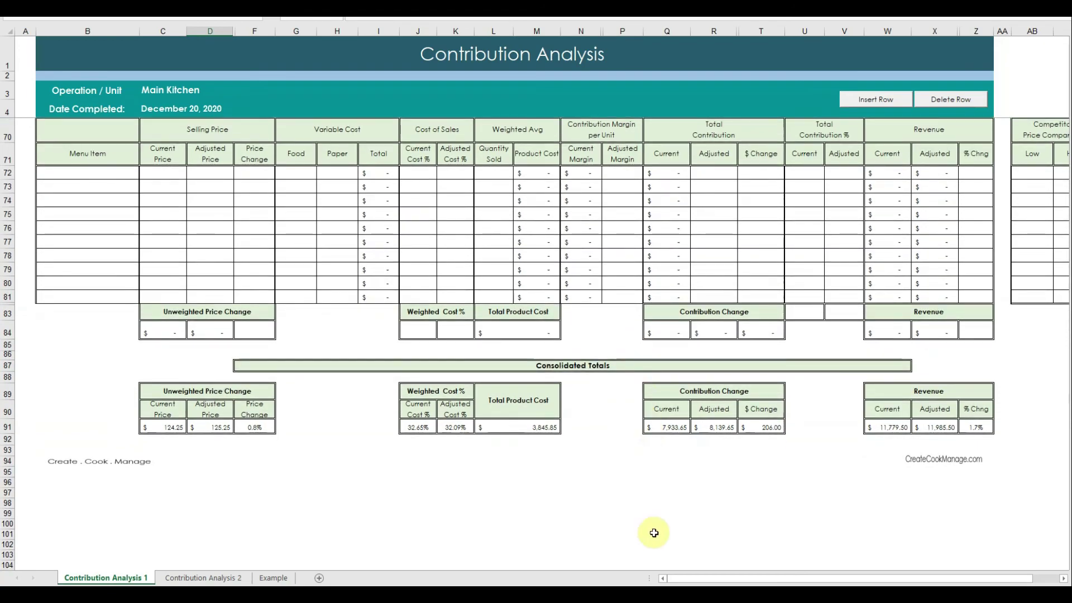
pyautogui.moveTo(920, 579); pyautogui.dragTo(952, 578)
pyautogui.scroll(2, 967, 328)
pyautogui.scroll(13, 966, 327)
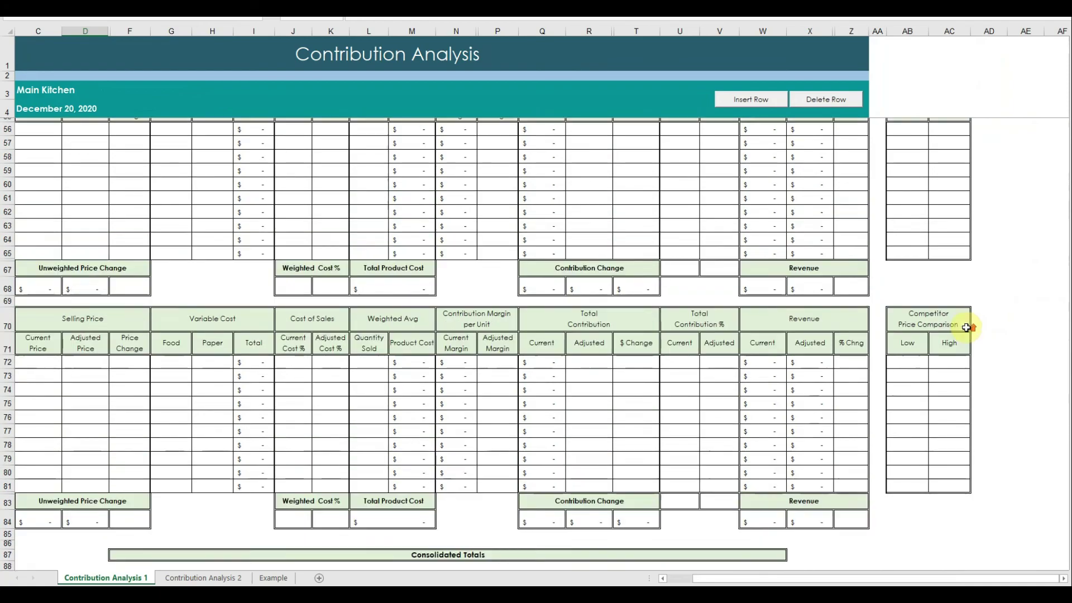
pyautogui.scroll(7, 972, 297)
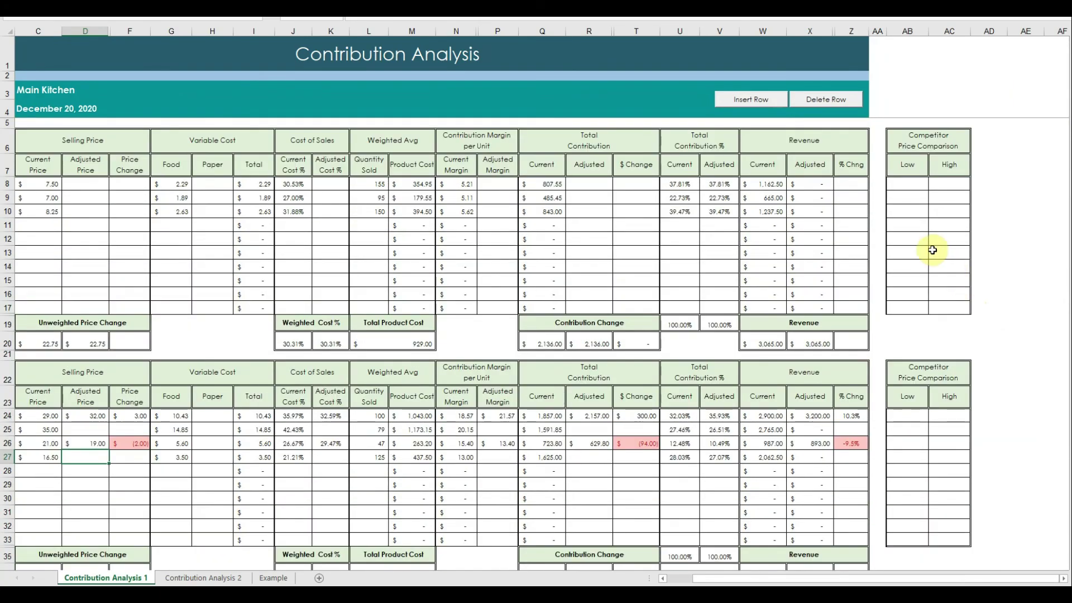
pyautogui.click(931, 251)
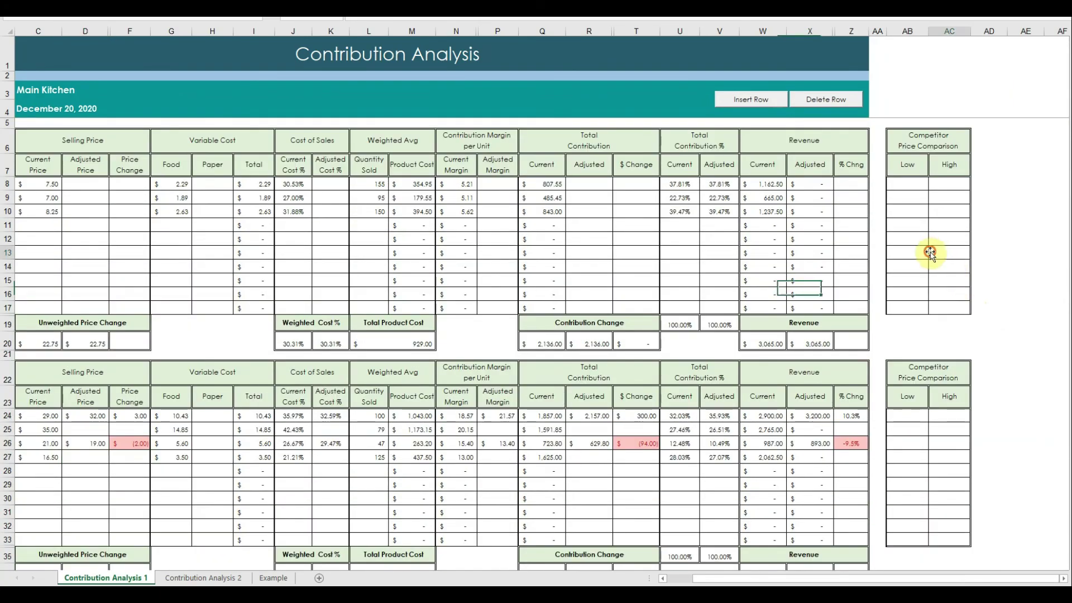
pyautogui.click(909, 190)
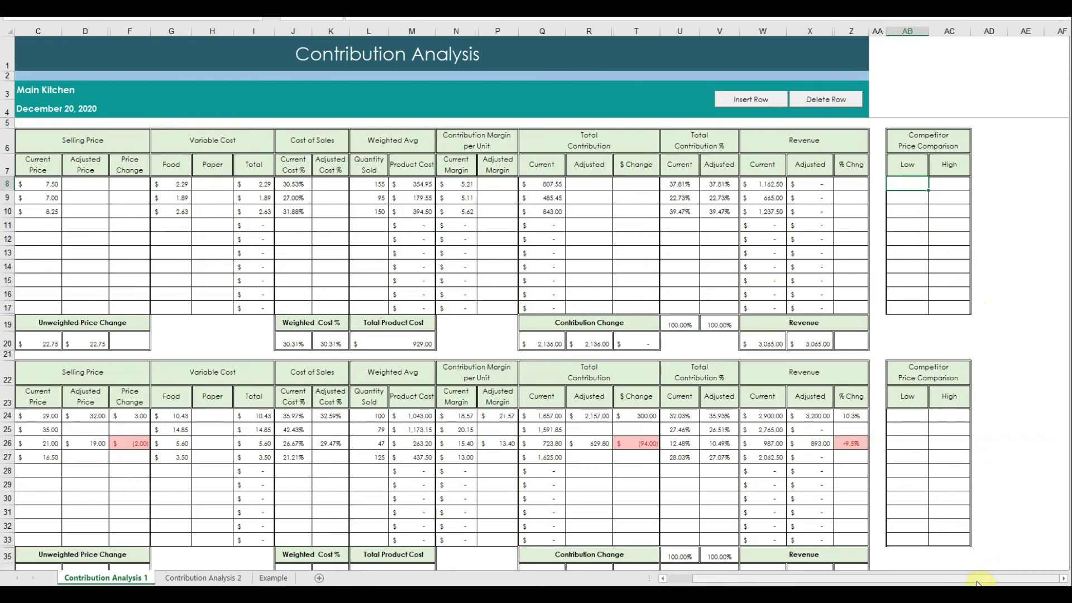
pyautogui.moveTo(977, 583); pyautogui.dragTo(949, 582)
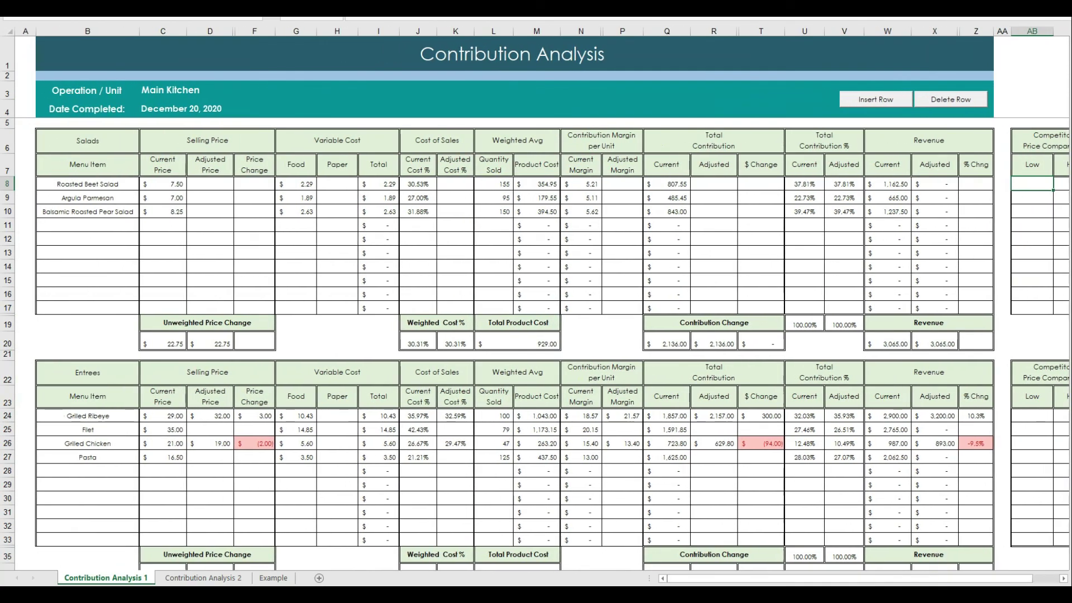